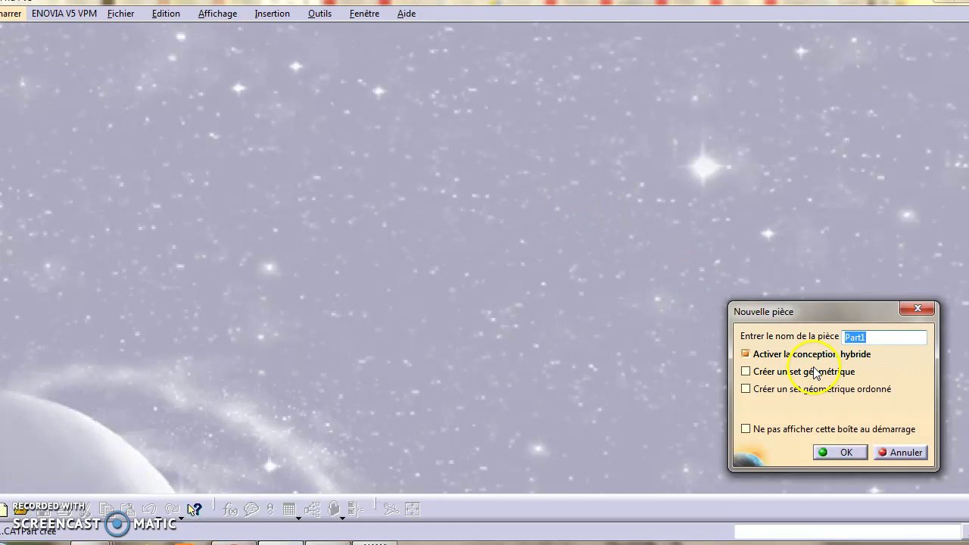
Step: Create a new part named Joint with hybrid design enabled and start a sketch on the yz plane
{"action": "key", "text": "Return"}
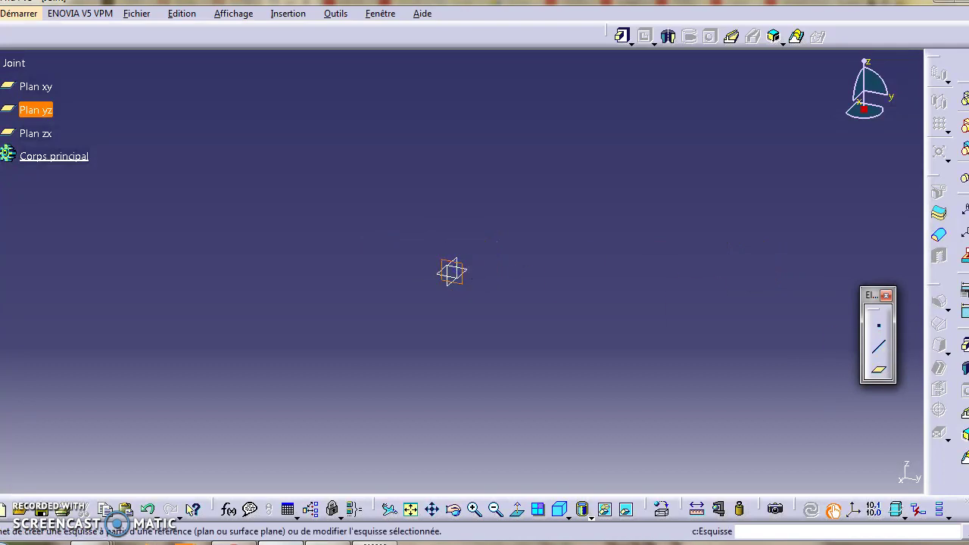
{"action": "left_click", "coordinate": [74, 103]}
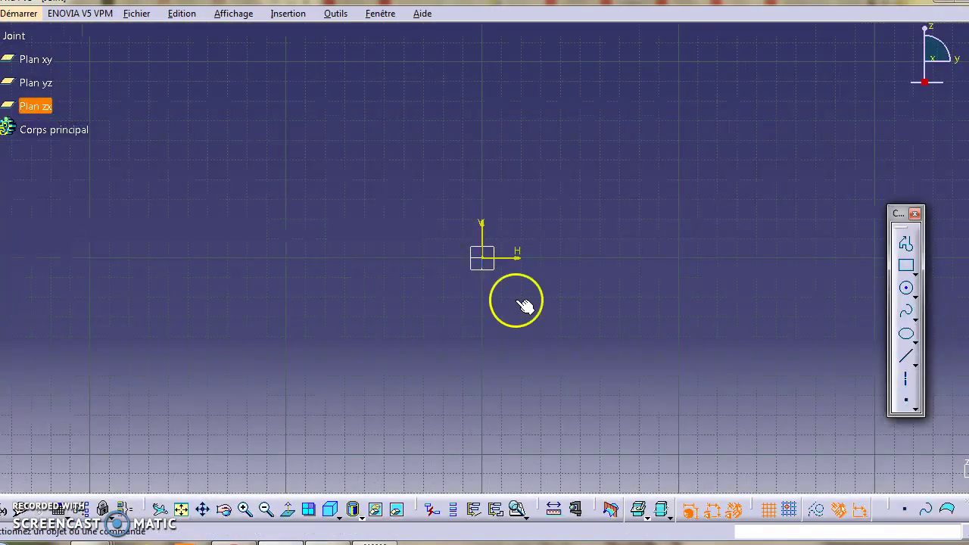
Step: Sketch a rectangle around the origin and adjust its edges to make it nearly square
{"action": "left_click", "coordinate": [906, 265]}
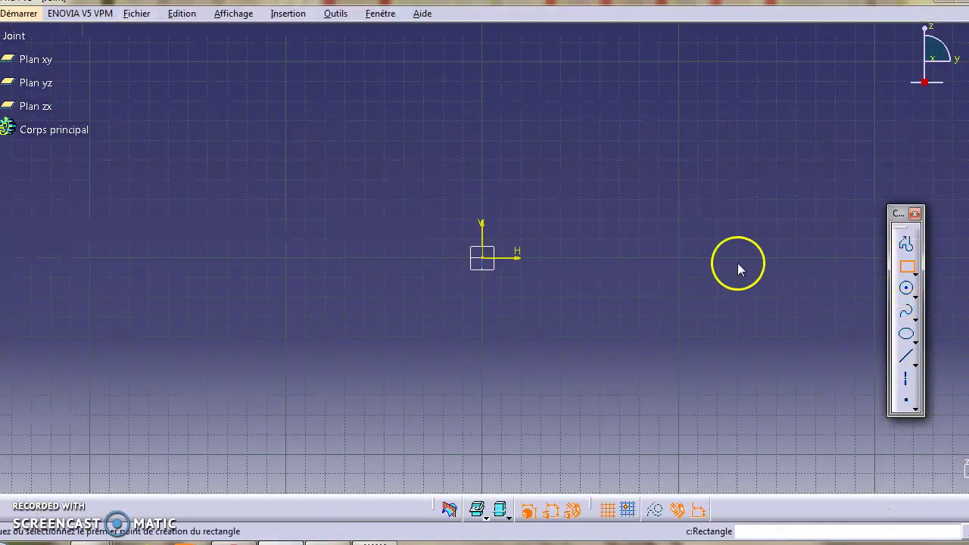
{"action": "left_click", "coordinate": [522, 293]}
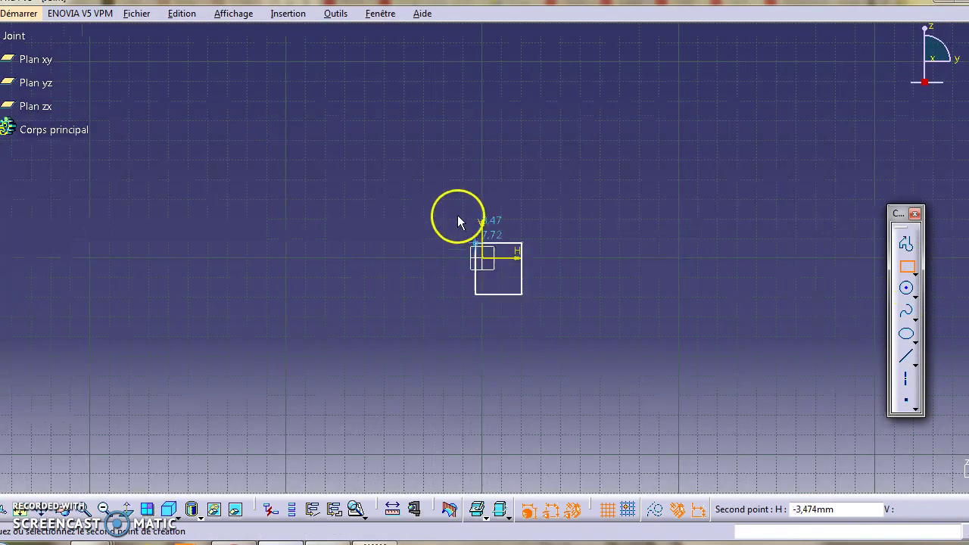
{"action": "left_click", "coordinate": [393, 156]}
{"action": "left_click_drag", "start_coordinate": [510, 156], "coordinate": [530, 169]}
{"action": "left_click_drag", "start_coordinate": [522, 293], "coordinate": [517, 332]}
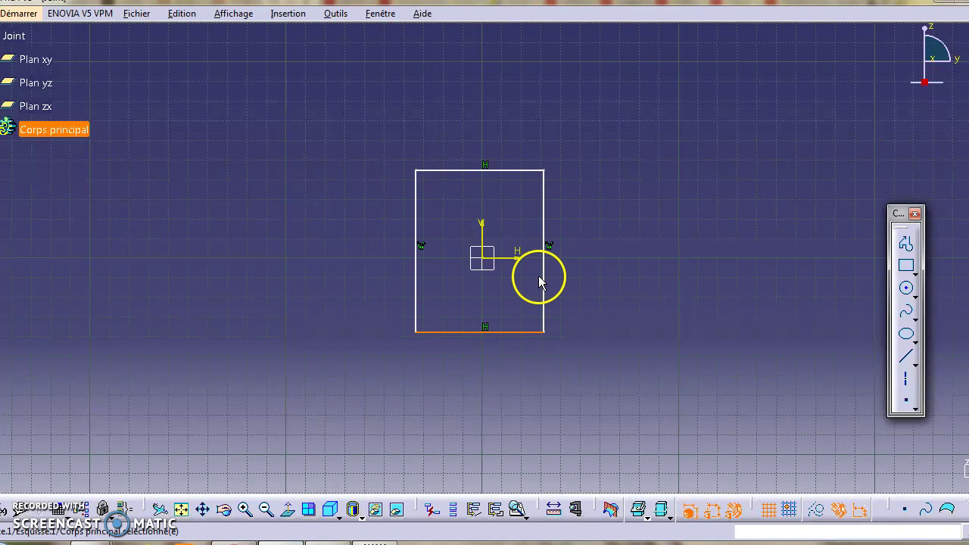
{"action": "left_click_drag", "start_coordinate": [548, 274], "coordinate": [564, 280]}
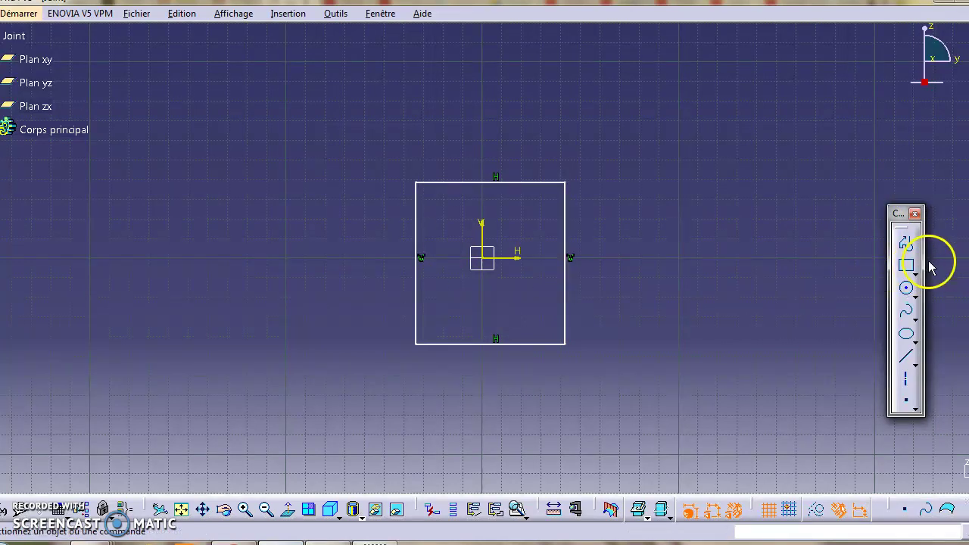
Step: Sketch a circle of about 27.7 mm radius centred just inside the rectangle's upper-right corner
{"action": "left_click", "coordinate": [906, 289]}
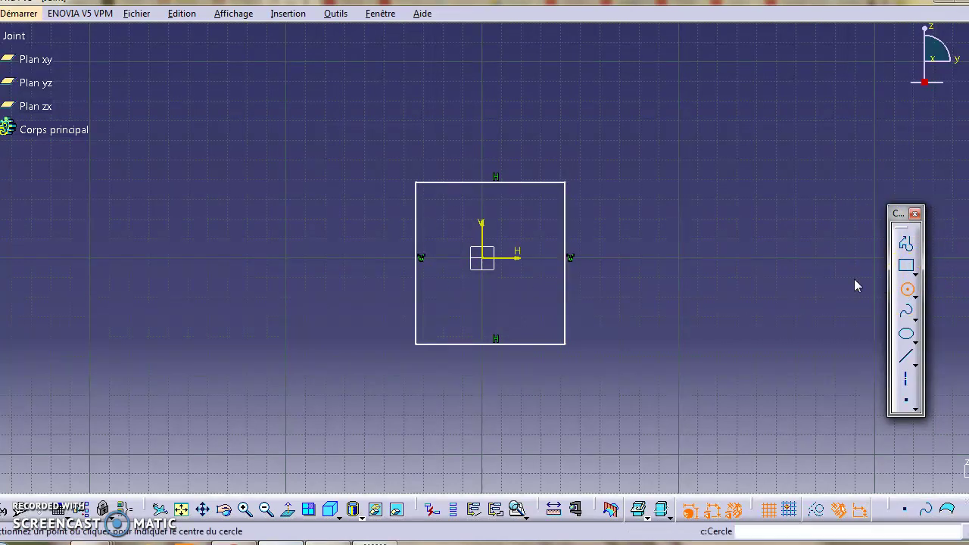
{"action": "left_click", "coordinate": [553, 197]}
{"action": "mouse_move", "coordinate": [579, 174]}
{"action": "left_mouse_down"}
{"action": "mouse_move", "coordinate": [573, 184]}
{"action": "mouse_move", "coordinate": [567, 177]}
{"action": "mouse_move", "coordinate": [588, 164]}
{"action": "mouse_move", "coordinate": [593, 182]}
{"action": "mouse_move", "coordinate": [594, 161]}
{"action": "left_mouse_up"}
{"action": "left_click", "coordinate": [907, 286]}
{"action": "left_click", "coordinate": [648, 187]}
Step: Sketch a second circle of about 22.1 mm radius centred just inside the rectangle's upper-left corner
{"action": "left_click", "coordinate": [908, 287]}
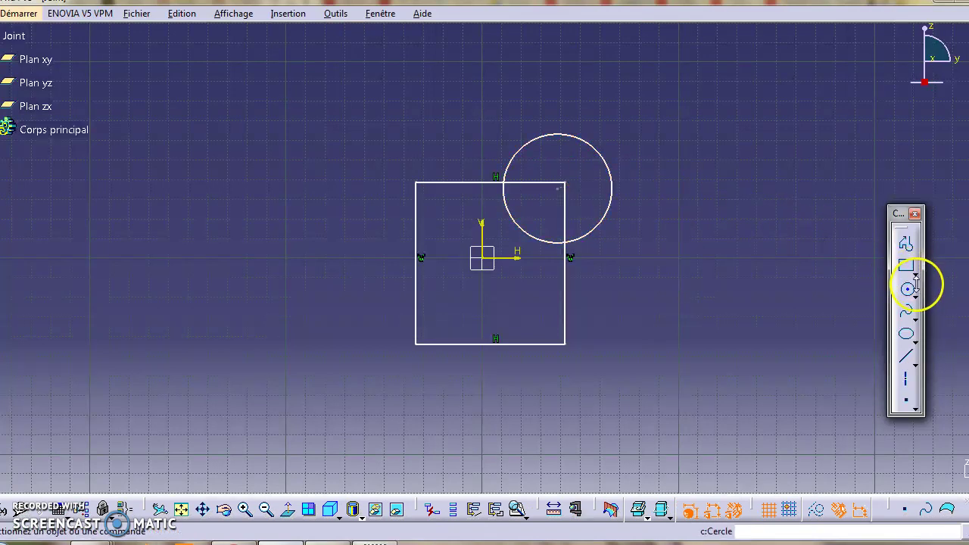
{"action": "left_click", "coordinate": [907, 290]}
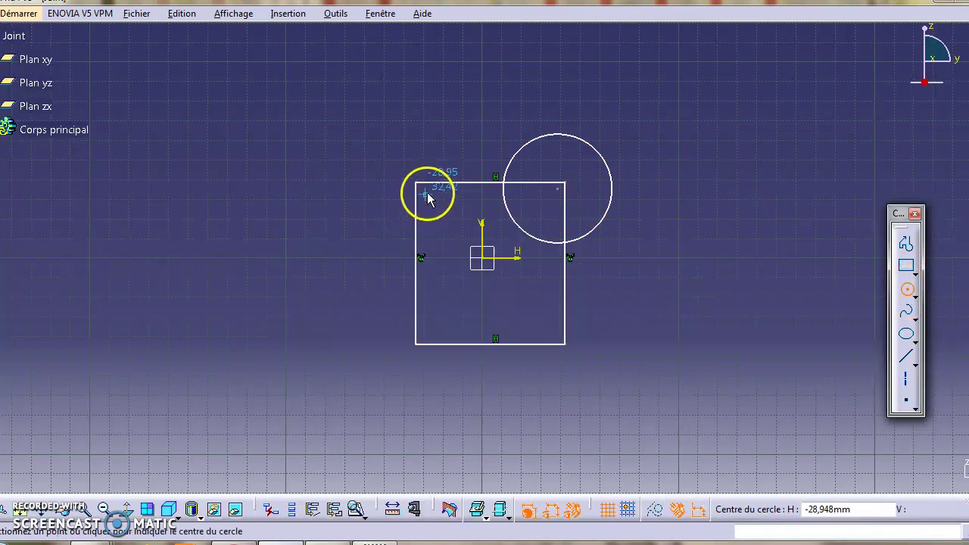
{"action": "left_click", "coordinate": [428, 191]}
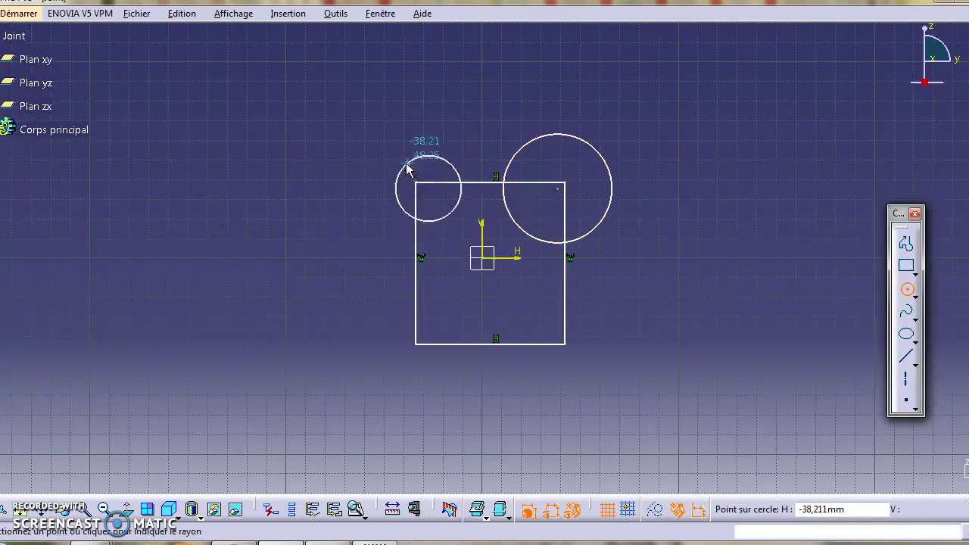
{"action": "left_click", "coordinate": [399, 161]}
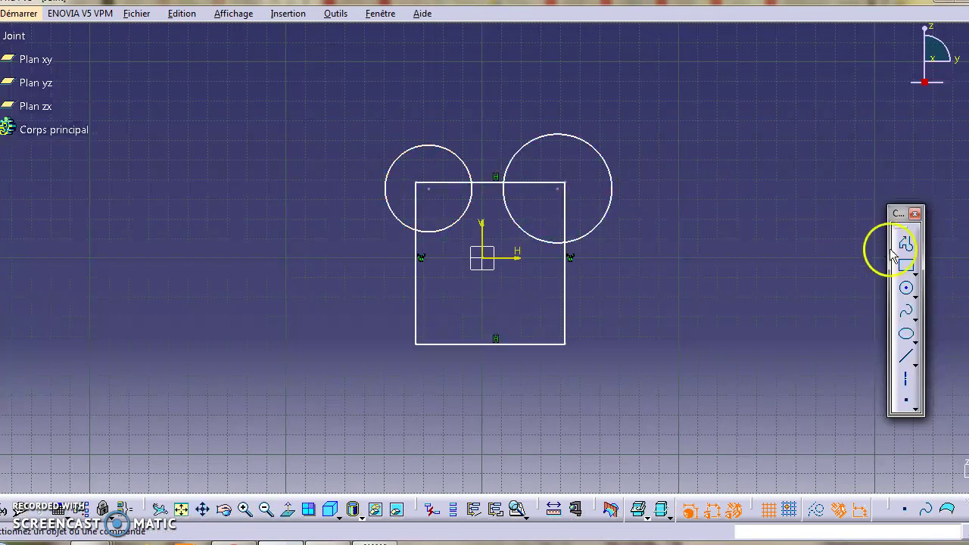
Step: Dimension the upper-right circle's radius, consult the joint.pdf drawing for its size, and set it to 14 mm
{"action": "left_click", "coordinate": [967, 262]}
{"action": "left_click", "coordinate": [611, 159]}
{"action": "left_click", "coordinate": [676, 131]}
{"action": "double_click", "coordinate": [676, 128]}
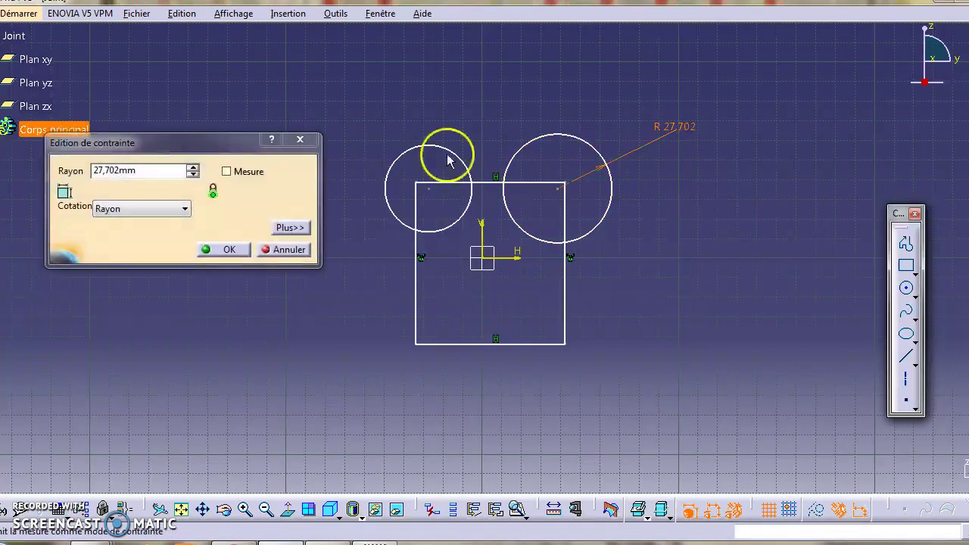
{"action": "left_click_drag", "start_coordinate": [180, 170], "coordinate": [89, 170]}
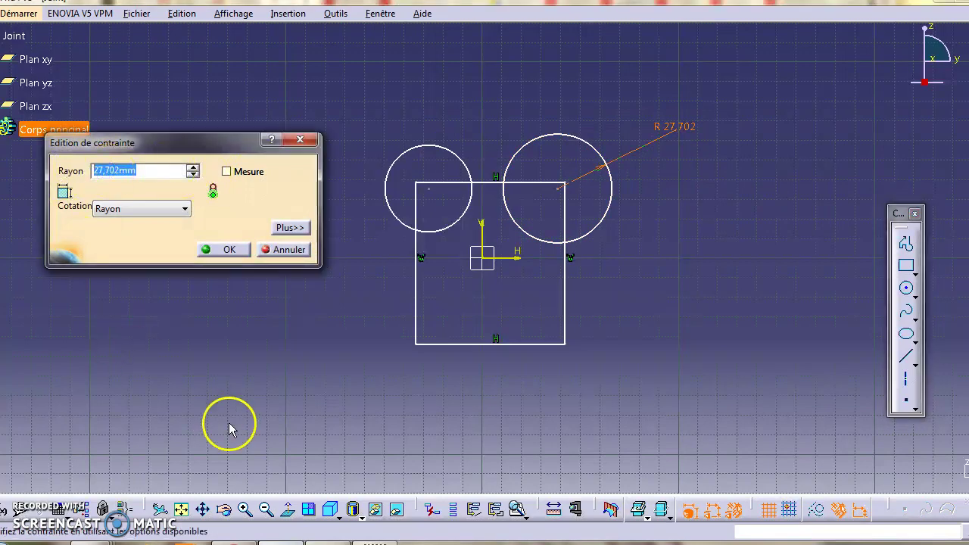
{"action": "key", "text": "alt+Tab"}
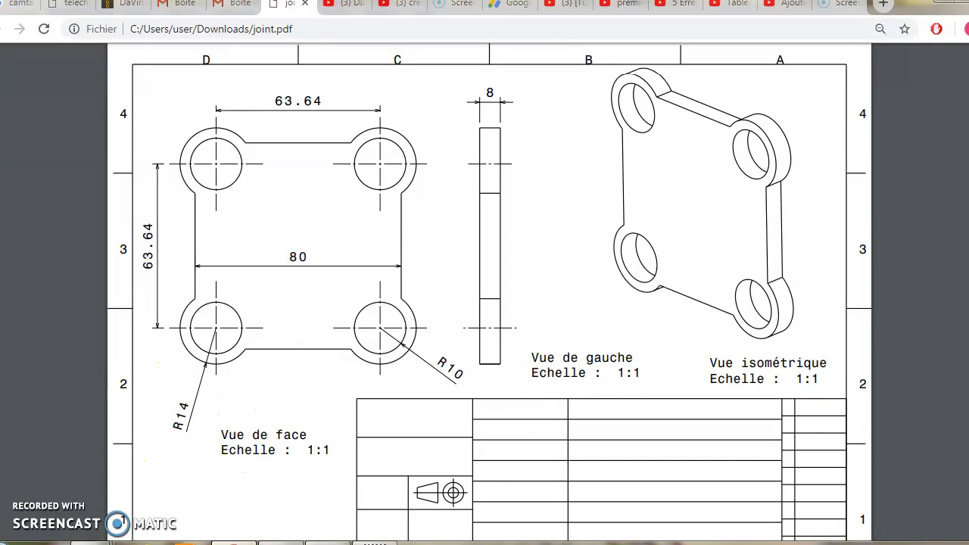
{"action": "key", "text": "alt+Tab"}
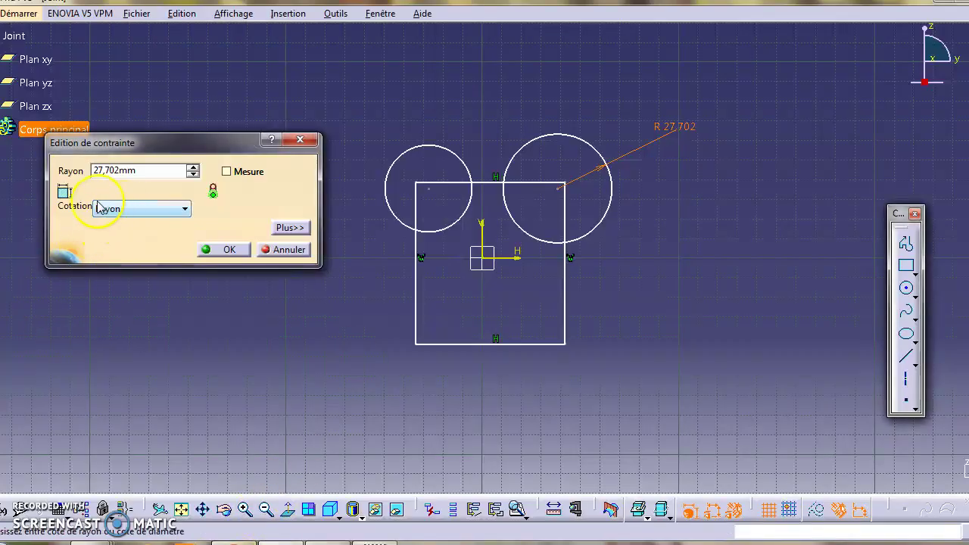
{"action": "left_click", "coordinate": [153, 167]}
{"action": "double_click", "coordinate": [132, 170]}
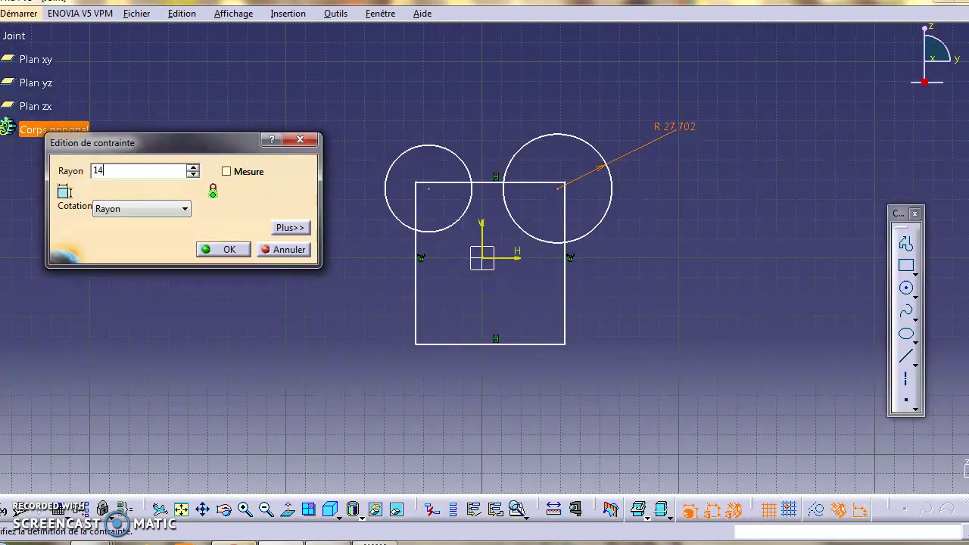
{"action": "key", "text": "Return"}
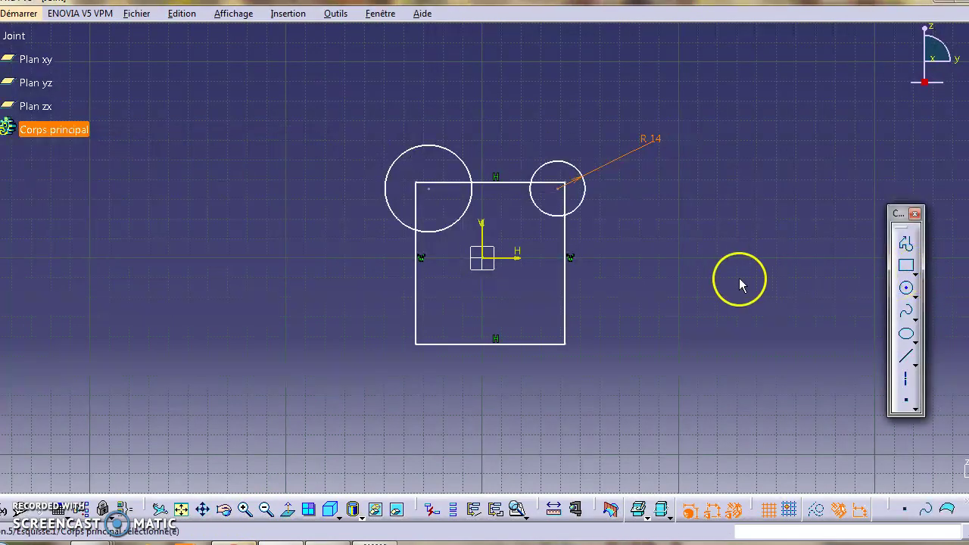
Step: Dimension the upper-left circle's radius and set it to 14 mm
{"action": "left_click", "coordinate": [428, 146]}
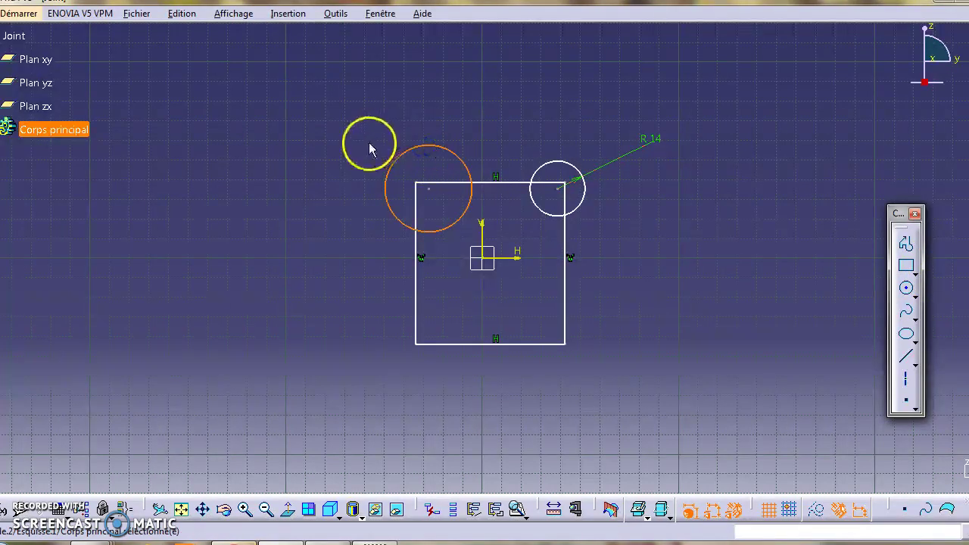
{"action": "left_click", "coordinate": [704, 246]}
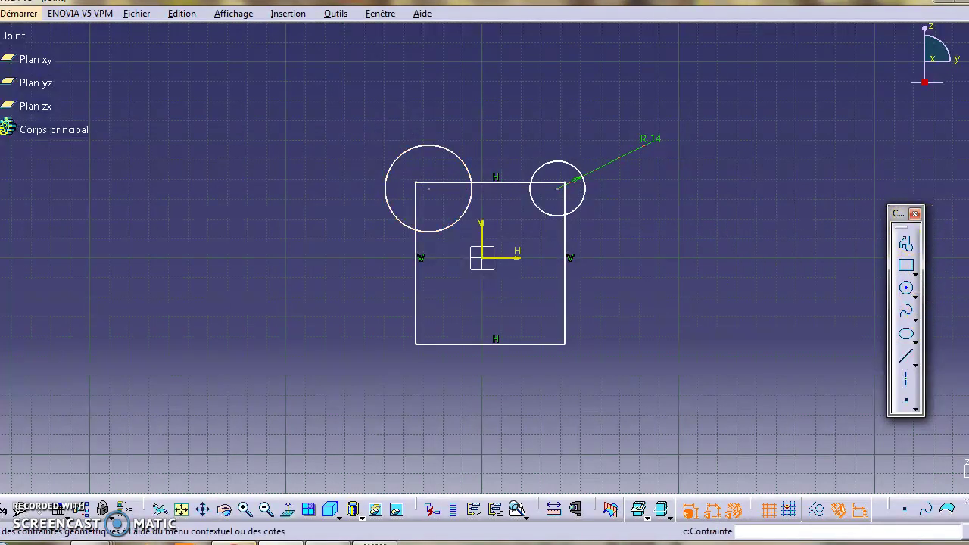
{"action": "left_click", "coordinate": [437, 148]}
{"action": "left_click", "coordinate": [313, 145]}
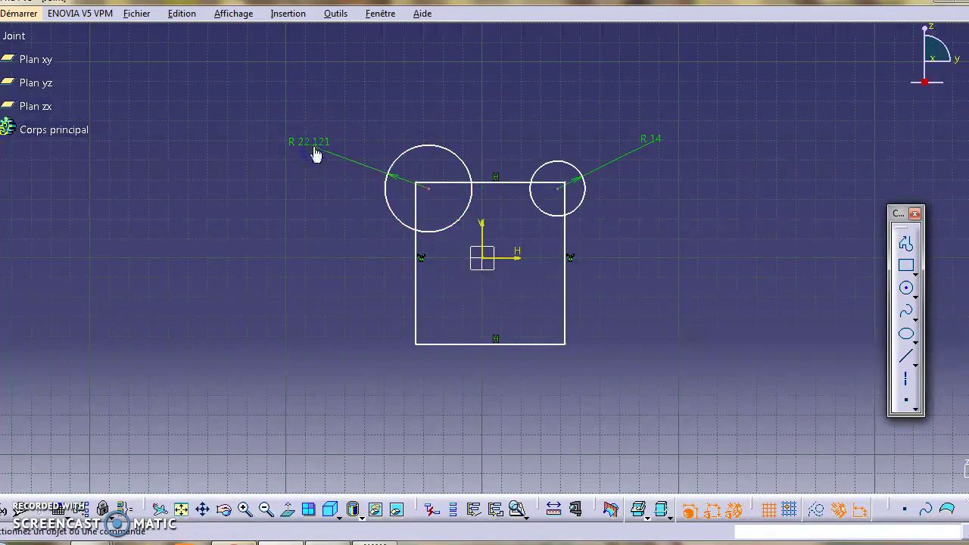
{"action": "double_click", "coordinate": [314, 144]}
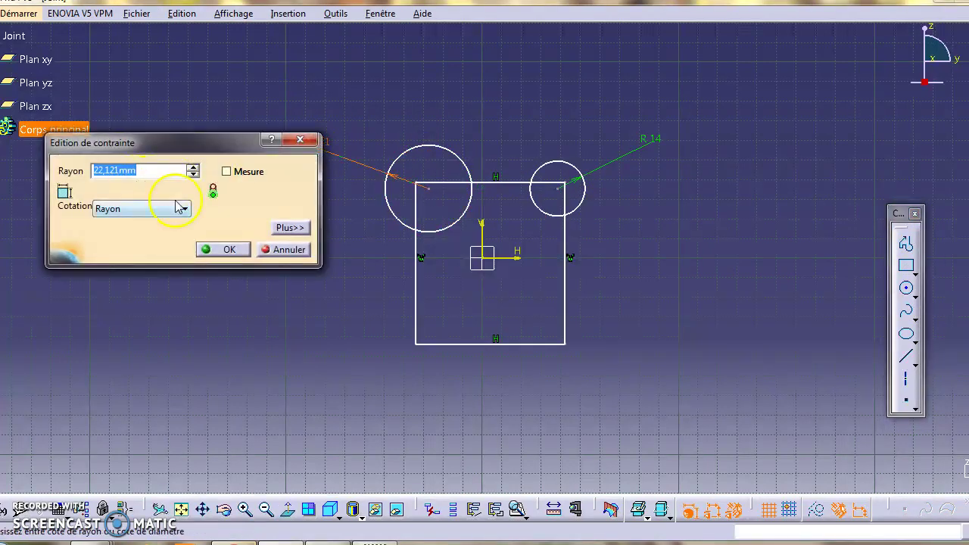
{"action": "type", "text": "14"}
{"action": "key", "text": "Return"}
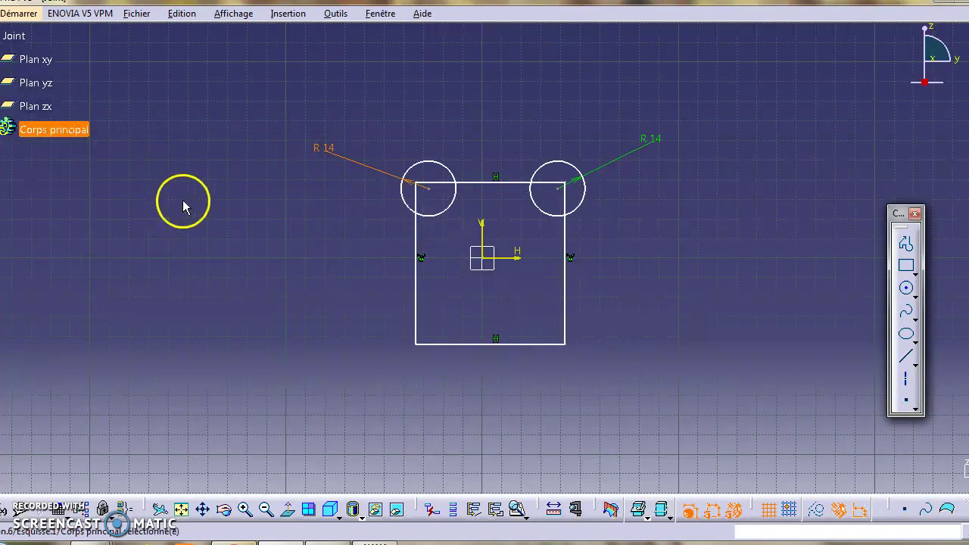
Step: Dimension the horizontal distance between the two circle centres and set it to 63,64 mm, as given in the joint.pdf drawing
{"action": "left_click", "coordinate": [511, 94]}
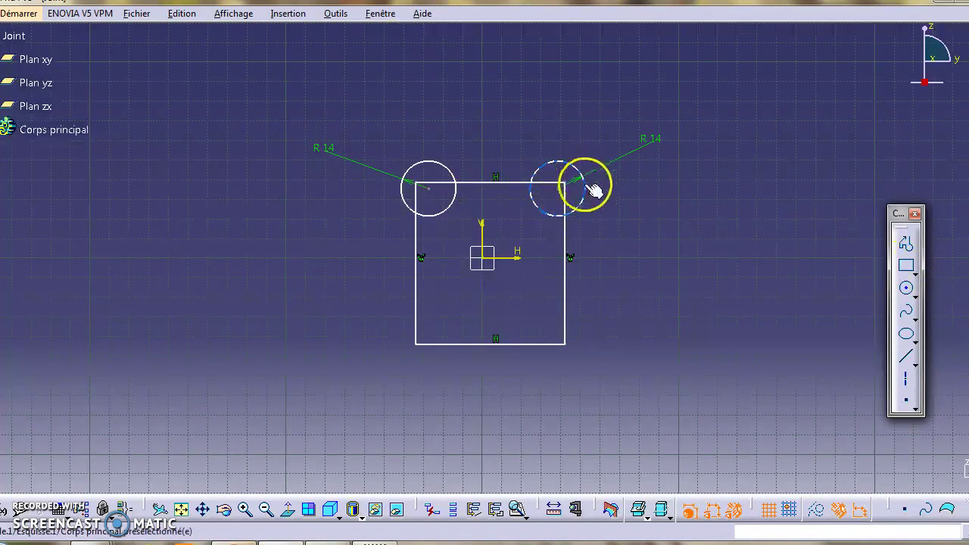
{"action": "left_click", "coordinate": [560, 189]}
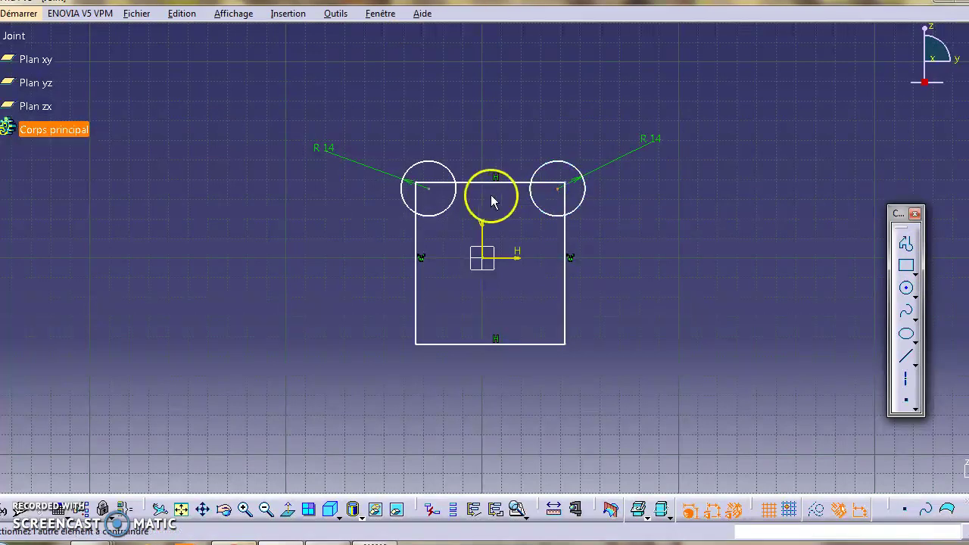
{"action": "left_click", "coordinate": [429, 187]}
{"action": "left_click", "coordinate": [465, 96]}
{"action": "left_click", "coordinate": [310, 379]}
{"action": "key", "text": "alt+Tab"}
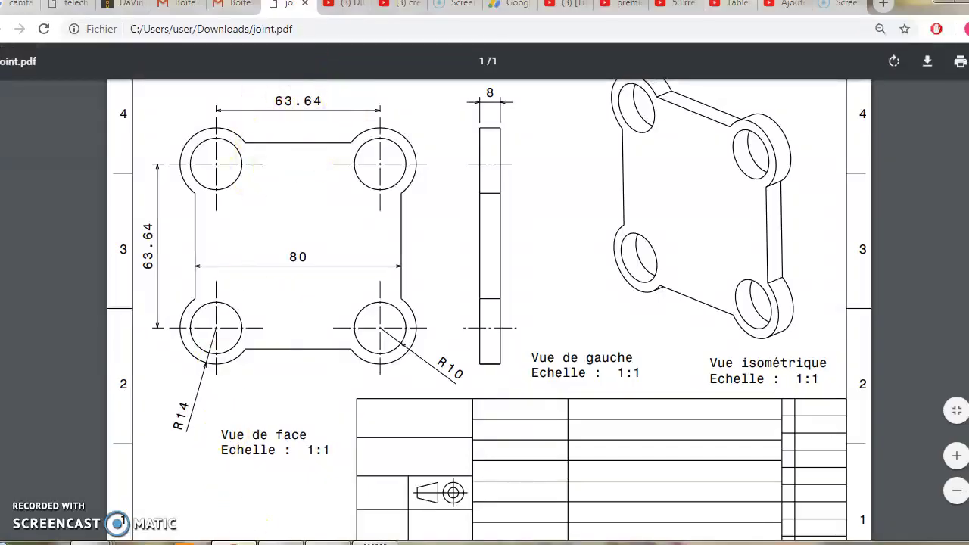
{"action": "left_click", "coordinate": [236, 540]}
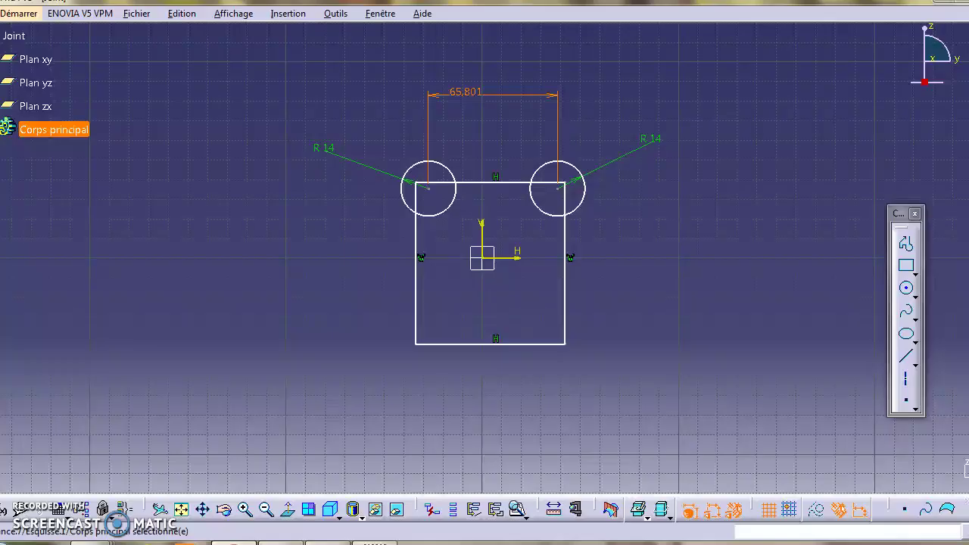
{"action": "double_click", "coordinate": [471, 94]}
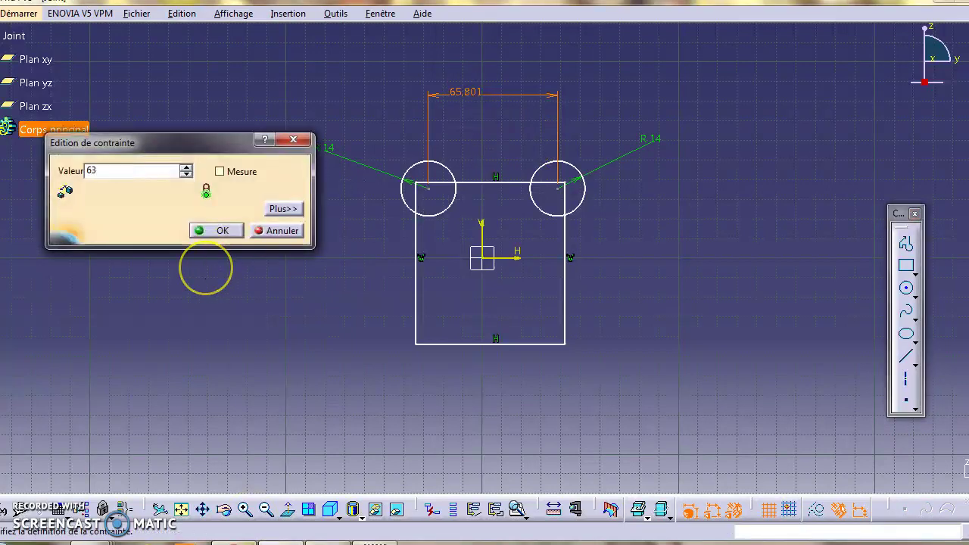
{"action": "type", "text": "63,64mm"}
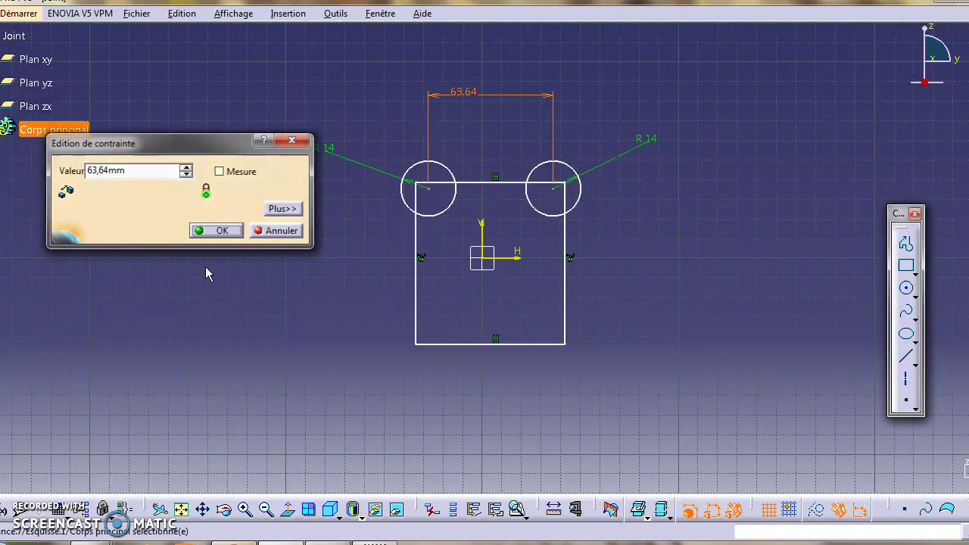
{"action": "key", "text": "Return"}
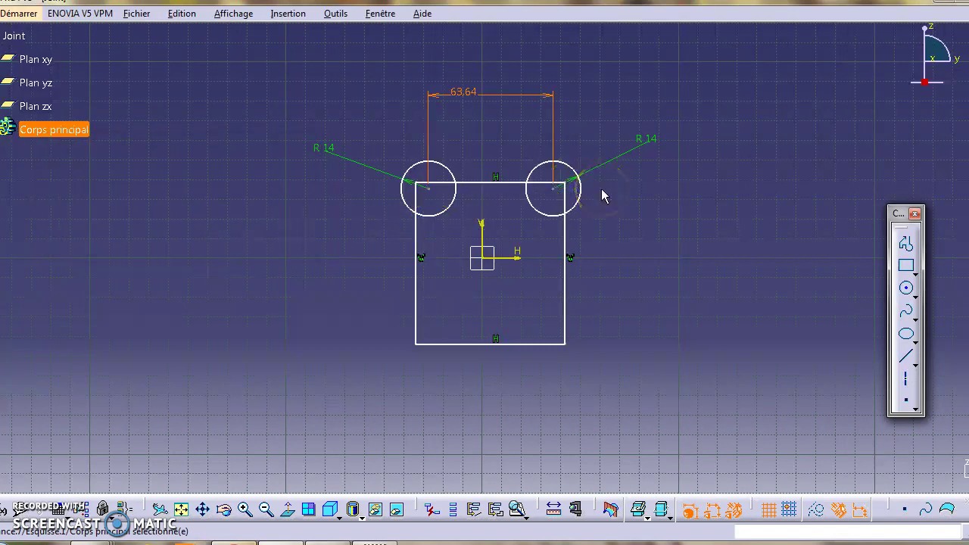
Step: Trim away the part of the upper-left circle inside the rectangle with the Effaceur operation
{"action": "left_click", "coordinate": [271, 13]}
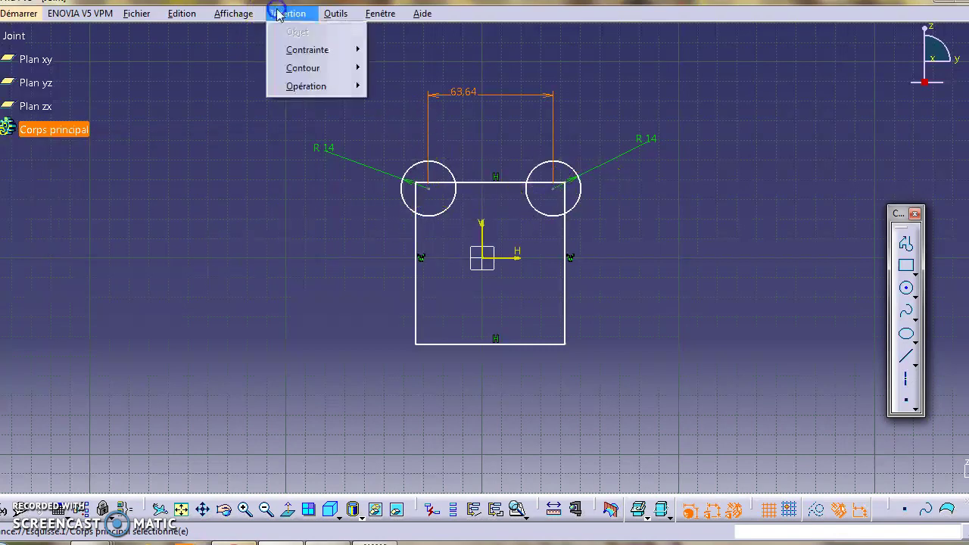
{"action": "mouse_move", "coordinate": [333, 86]}
{"action": "mouse_move", "coordinate": [387, 123]}
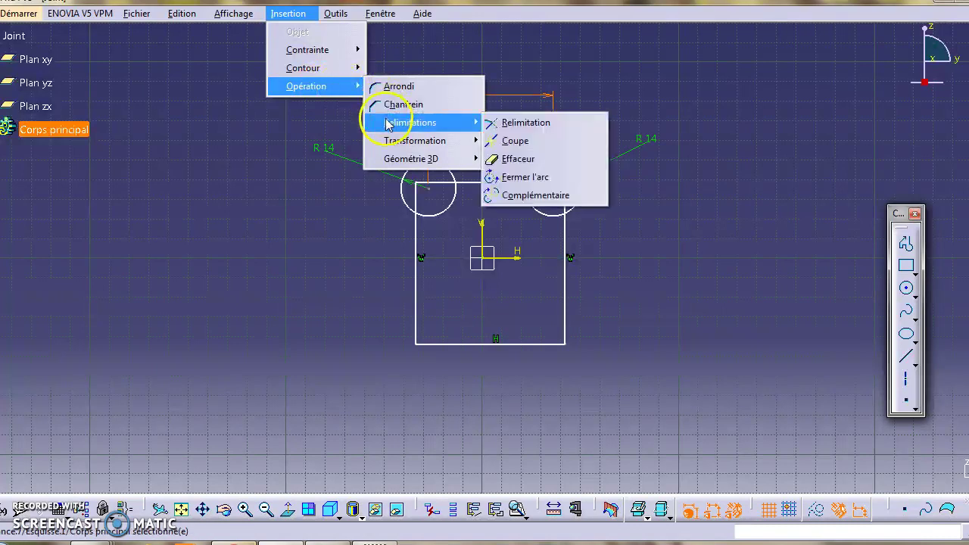
{"action": "left_click", "coordinate": [515, 158]}
{"action": "left_click", "coordinate": [451, 199]}
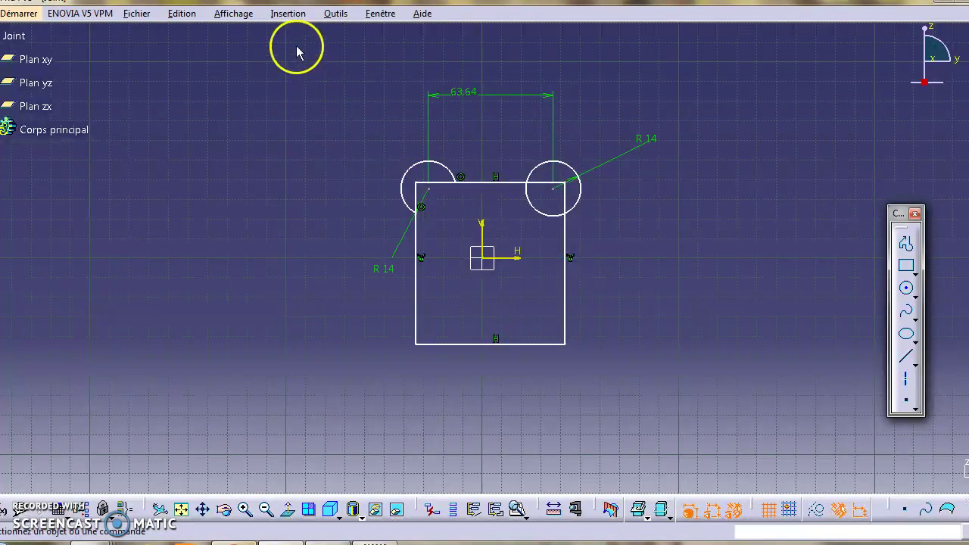
Step: Trim away the part of the upper-right circle inside the rectangle with the Effaceur operation
{"action": "left_click", "coordinate": [287, 15]}
{"action": "mouse_move", "coordinate": [306, 86]}
{"action": "mouse_move", "coordinate": [401, 122]}
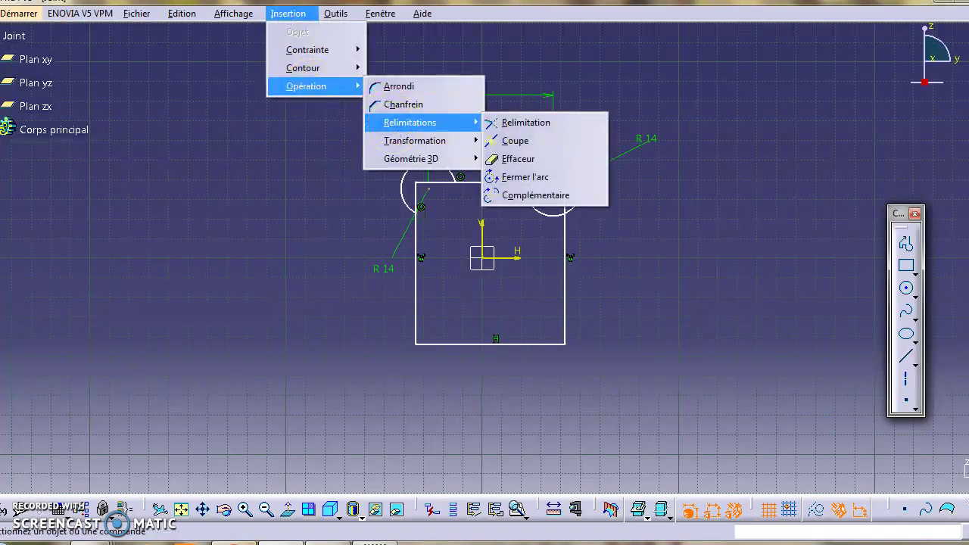
{"action": "key", "text": "e"}
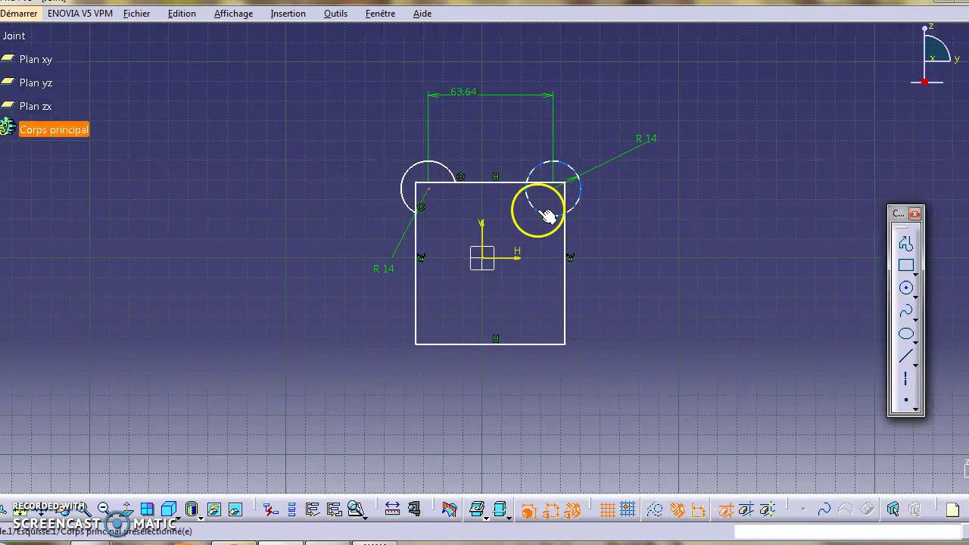
{"action": "left_click", "coordinate": [537, 210]}
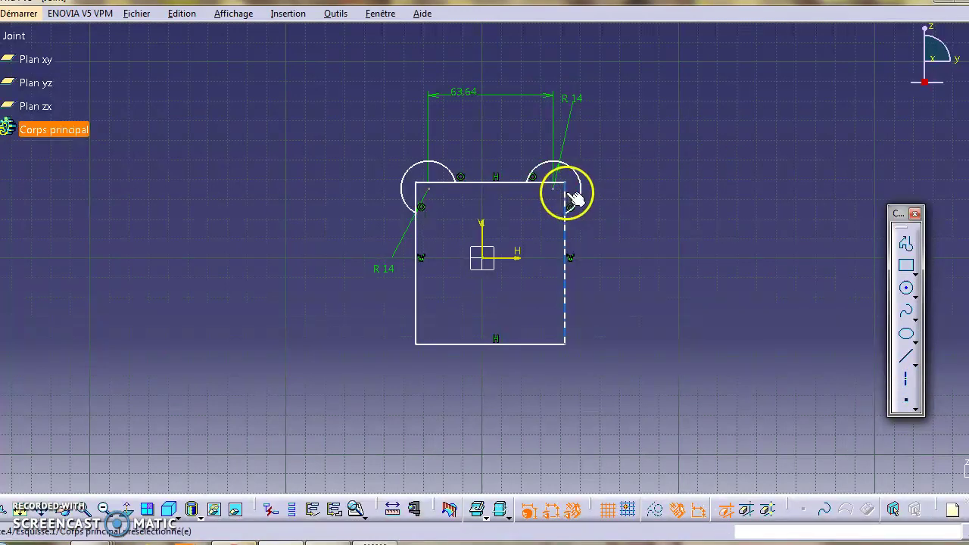
Step: Trim away the rectangle's top and side edge segments that lie inside the upper-right and upper-left circles with Effaceur
{"action": "left_click", "coordinate": [564, 193]}
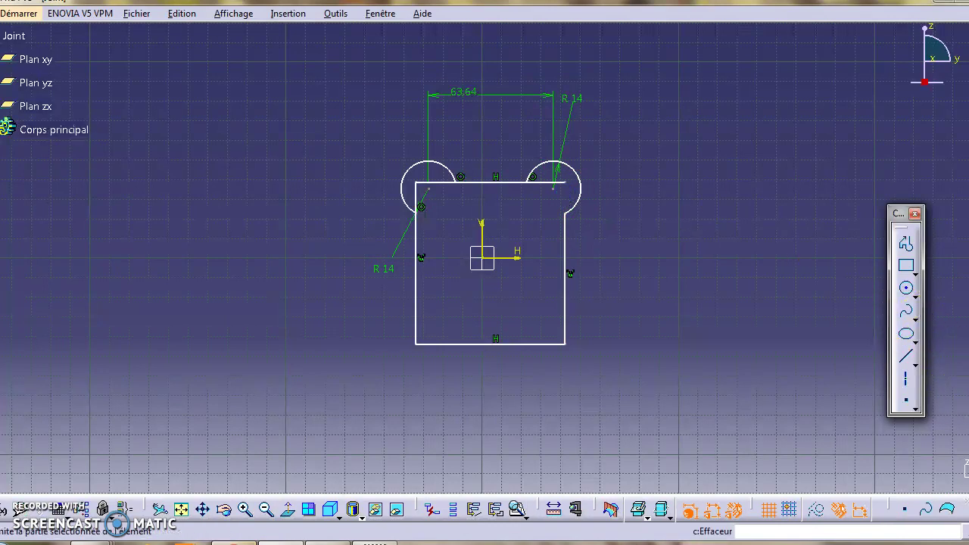
{"action": "left_click", "coordinate": [548, 186]}
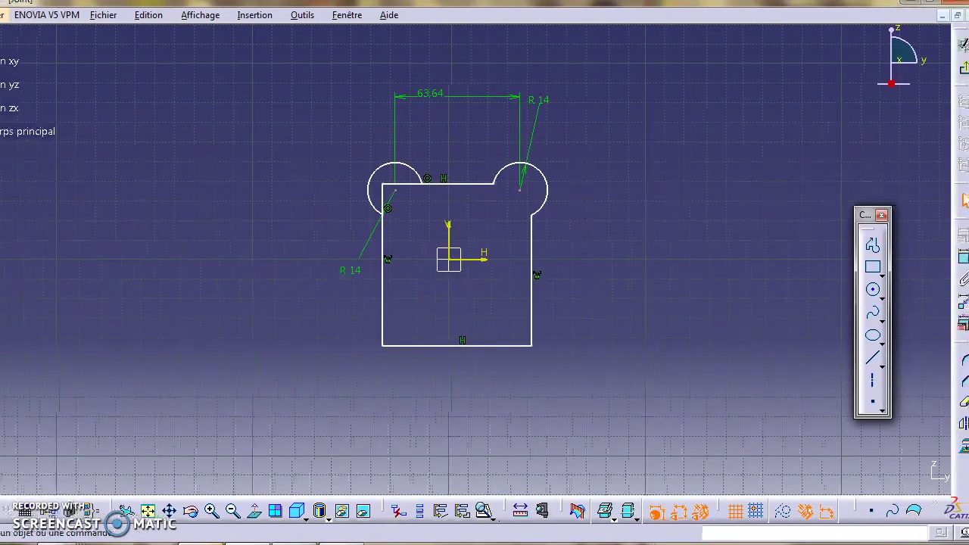
{"action": "left_click", "coordinate": [960, 399]}
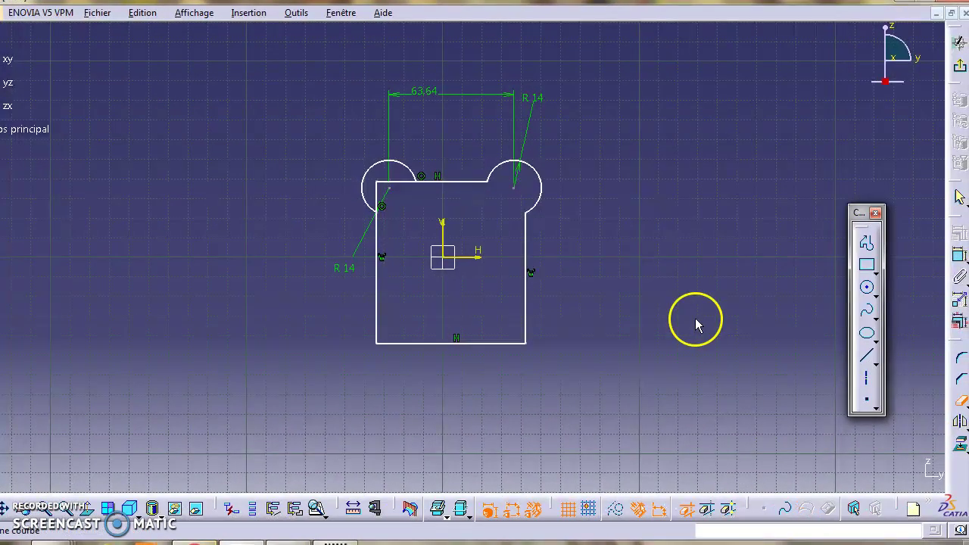
{"action": "left_click", "coordinate": [381, 198]}
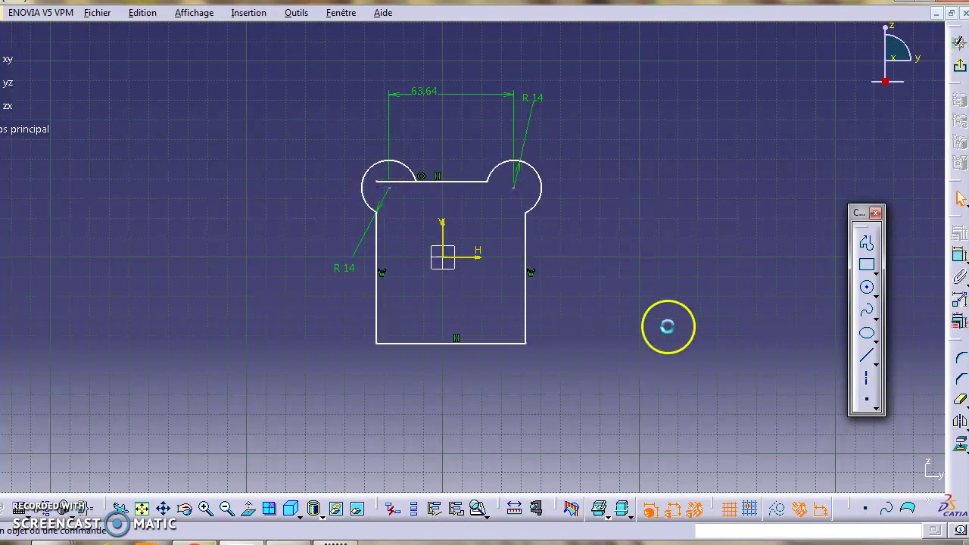
{"action": "left_click", "coordinate": [959, 400]}
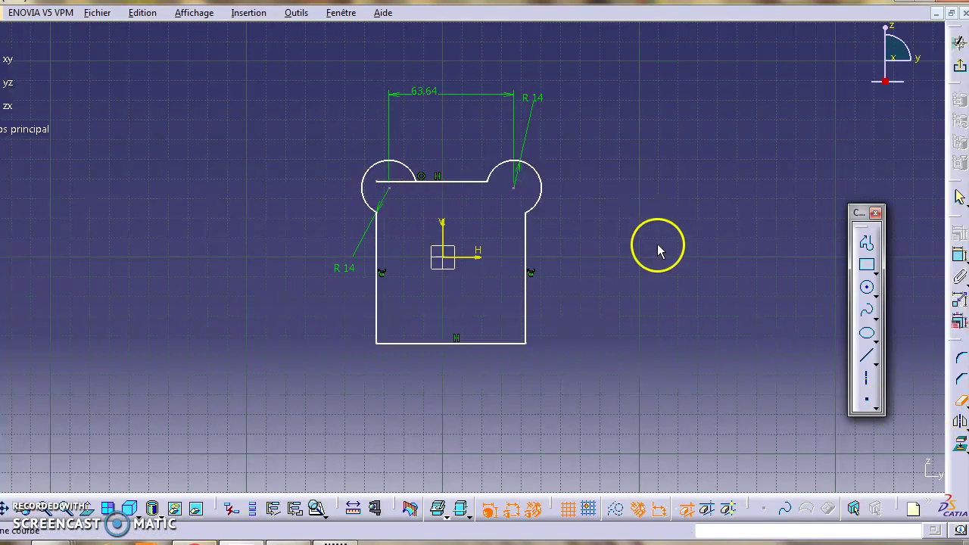
{"action": "left_click", "coordinate": [397, 180]}
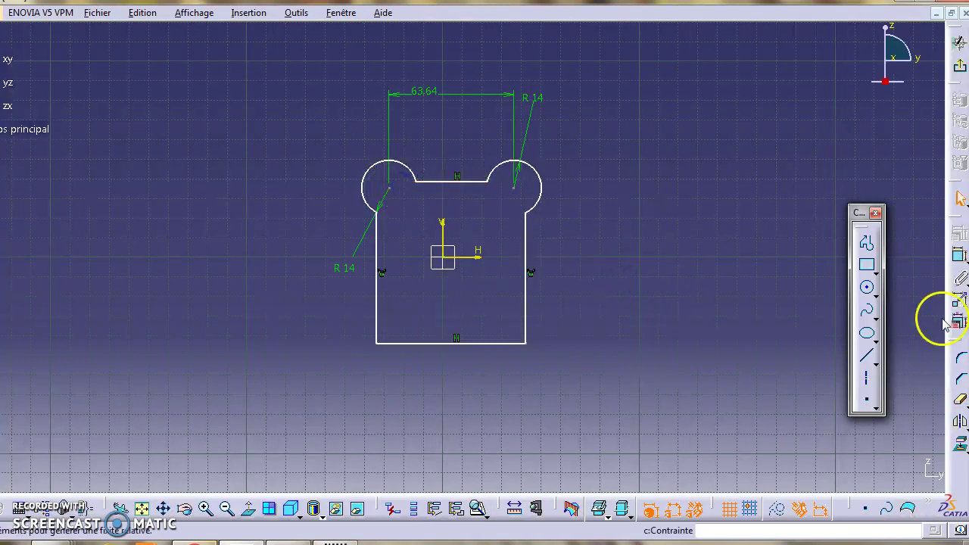
Step: Draw a horizontal axis line across the profile just below the sketch origin, extending past both vertical edges
{"action": "left_click", "coordinate": [868, 381]}
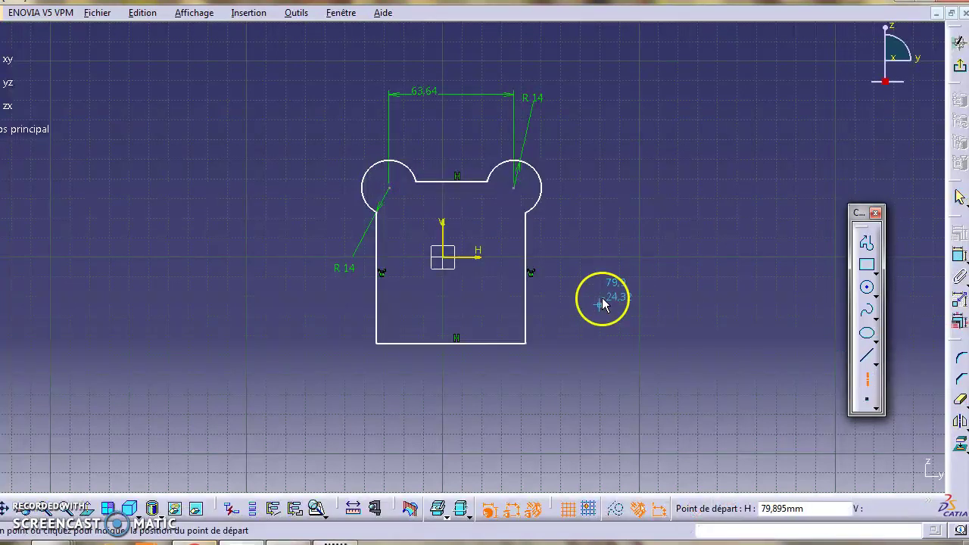
{"action": "left_click", "coordinate": [608, 268]}
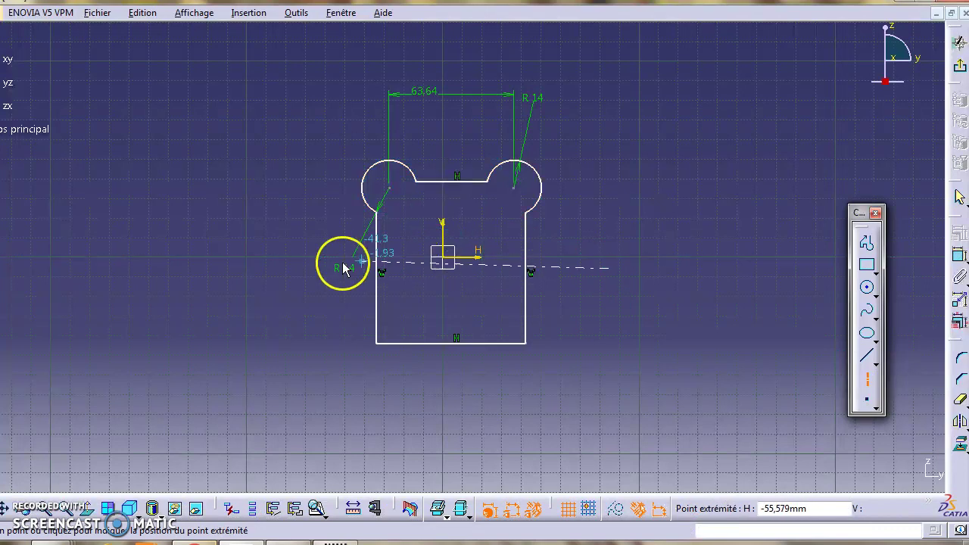
{"action": "left_click", "coordinate": [289, 268]}
{"action": "left_click", "coordinate": [697, 303]}
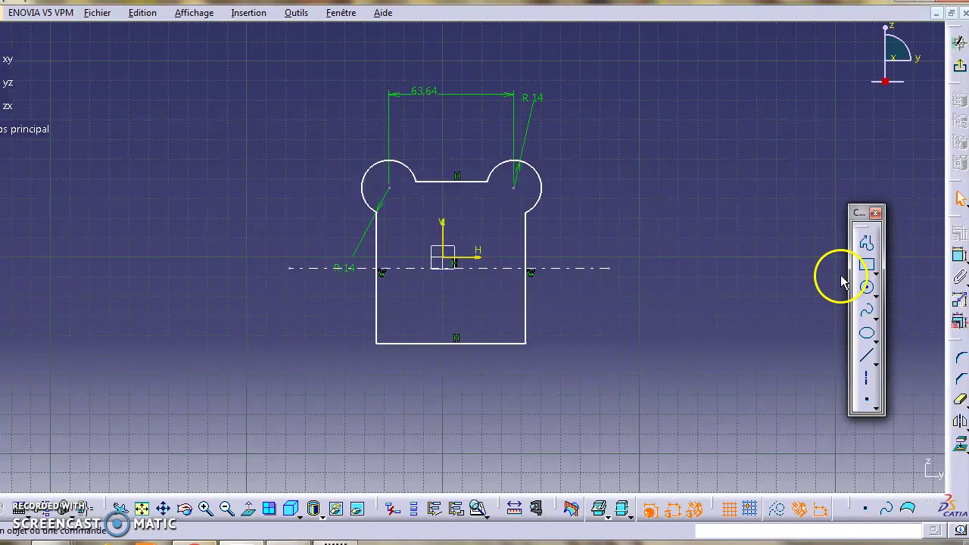
Step: Mirror the two upper arcs about the horizontal axis with Miroir and delete the rectangle's bottom edge
{"action": "left_click", "coordinate": [384, 165]}
{"action": "left_click", "coordinate": [534, 171], "text": "ctrl"}
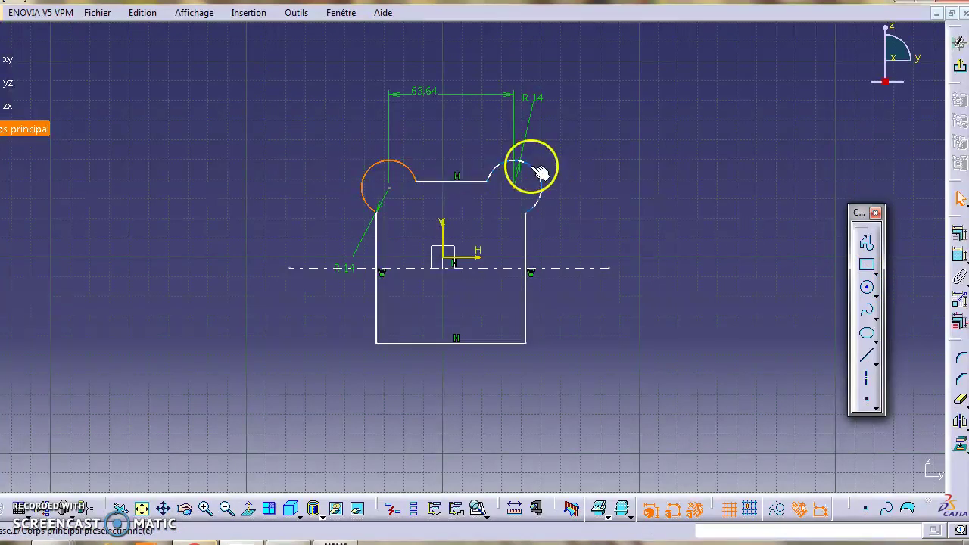
{"action": "left_click", "coordinate": [241, 13]}
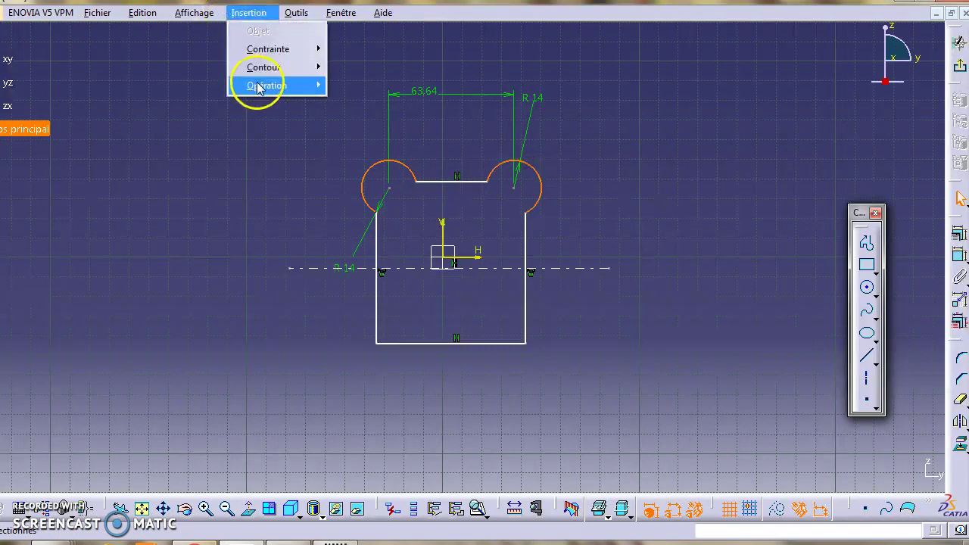
{"action": "mouse_move", "coordinate": [262, 85]}
{"action": "mouse_move", "coordinate": [355, 139]}
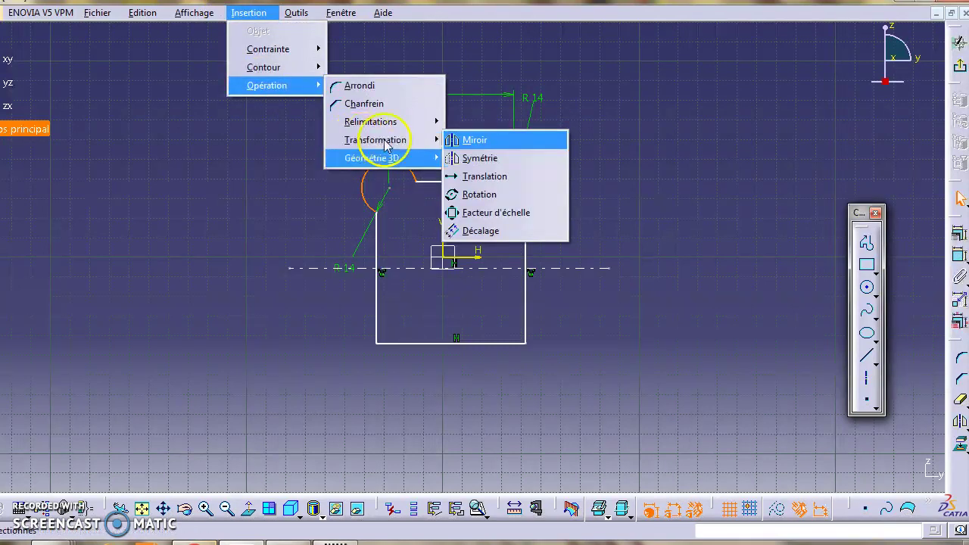
{"action": "left_click", "coordinate": [465, 140]}
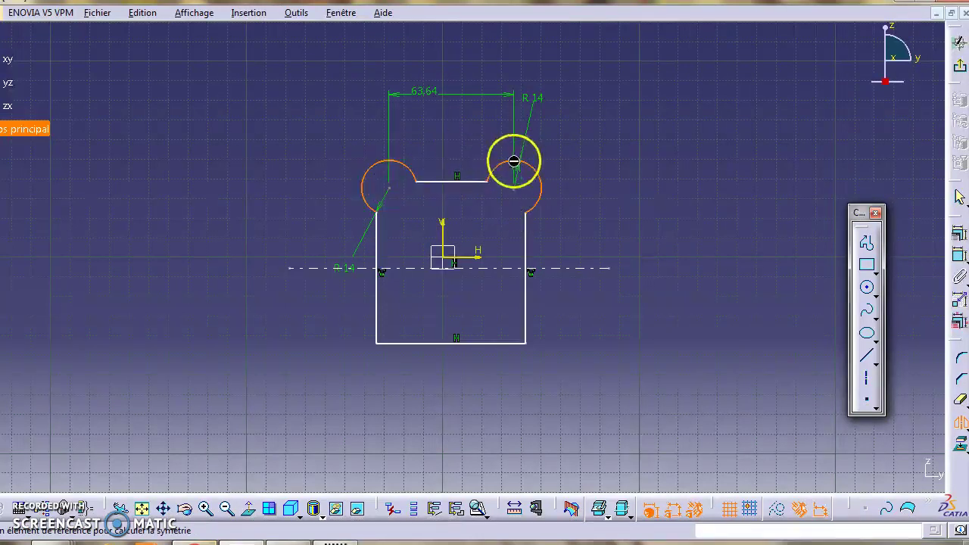
{"action": "left_click", "coordinate": [393, 271]}
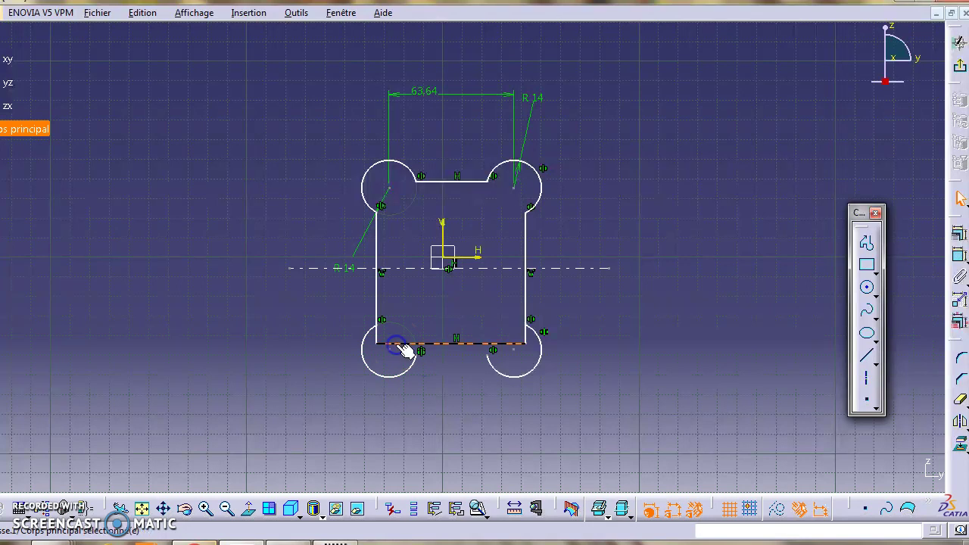
{"action": "key", "text": "Delete"}
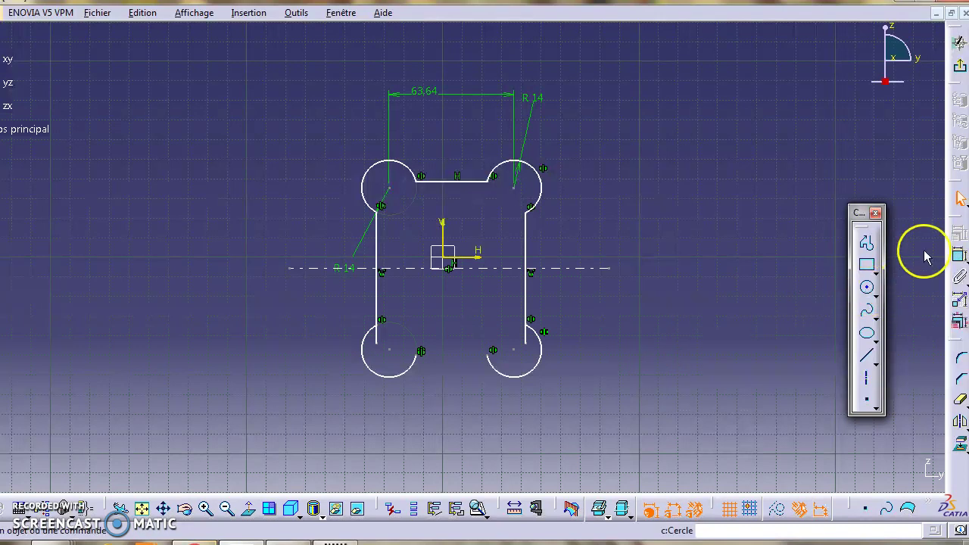
{"action": "left_click", "coordinate": [959, 258]}
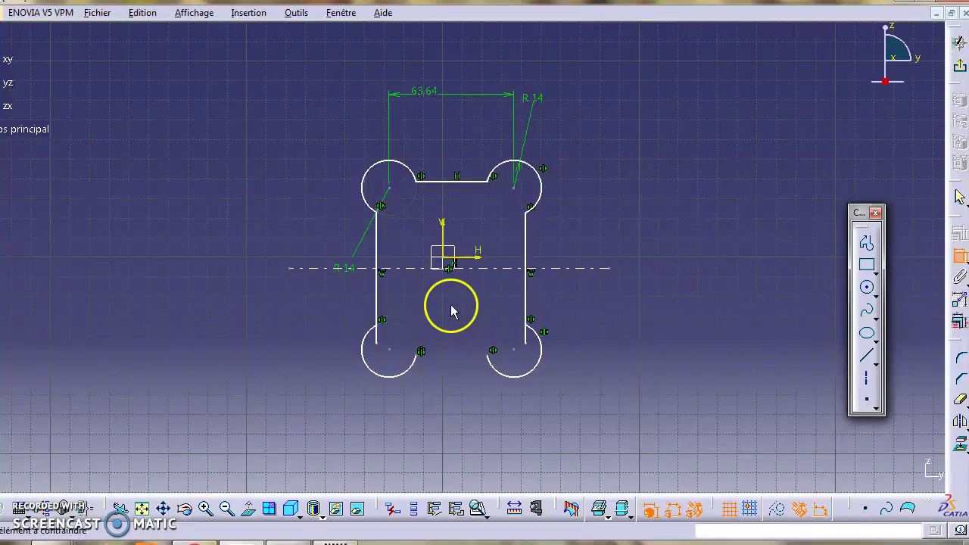
{"action": "left_click", "coordinate": [389, 348]}
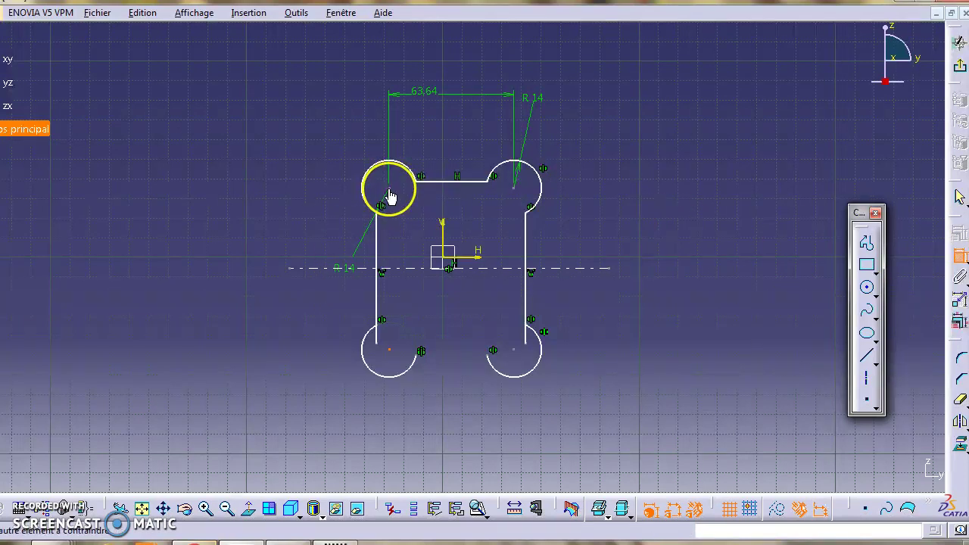
{"action": "left_click", "coordinate": [333, 268]}
{"action": "left_click", "coordinate": [303, 323]}
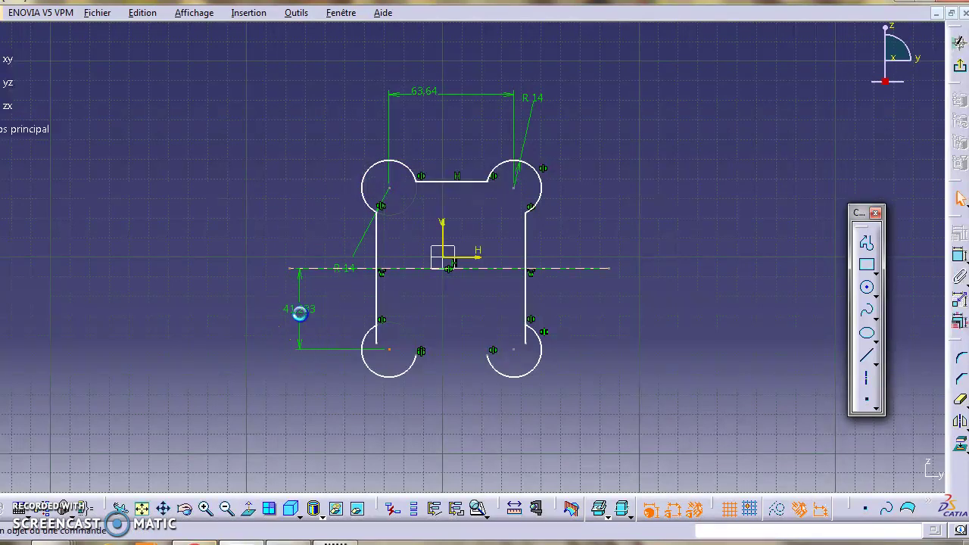
{"action": "right_click", "coordinate": [301, 322]}
{"action": "left_click", "coordinate": [335, 276]}
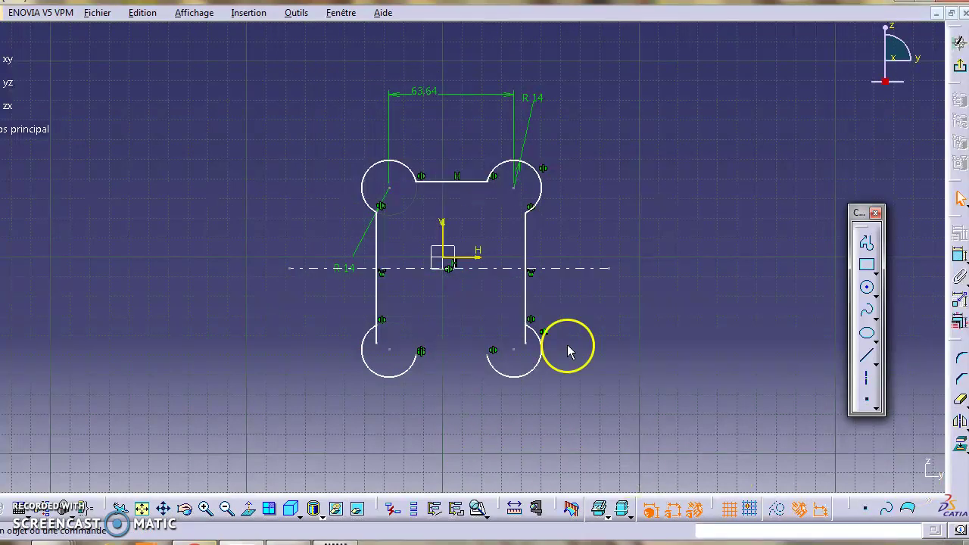
Step: Delete the horizontal axis line and constrain the vertical distance between the two left arc centres to 63,64 mm
{"action": "left_click", "coordinate": [609, 268]}
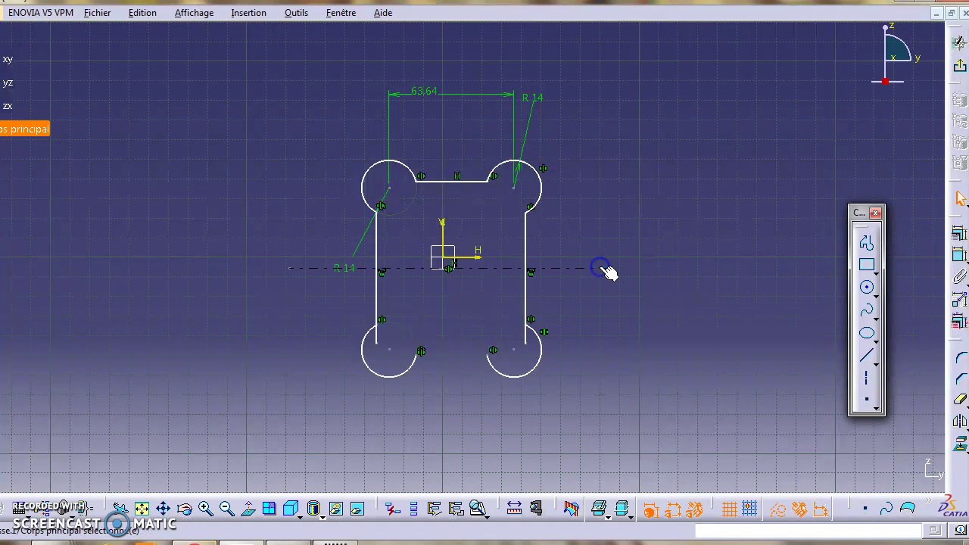
{"action": "key", "text": "Delete"}
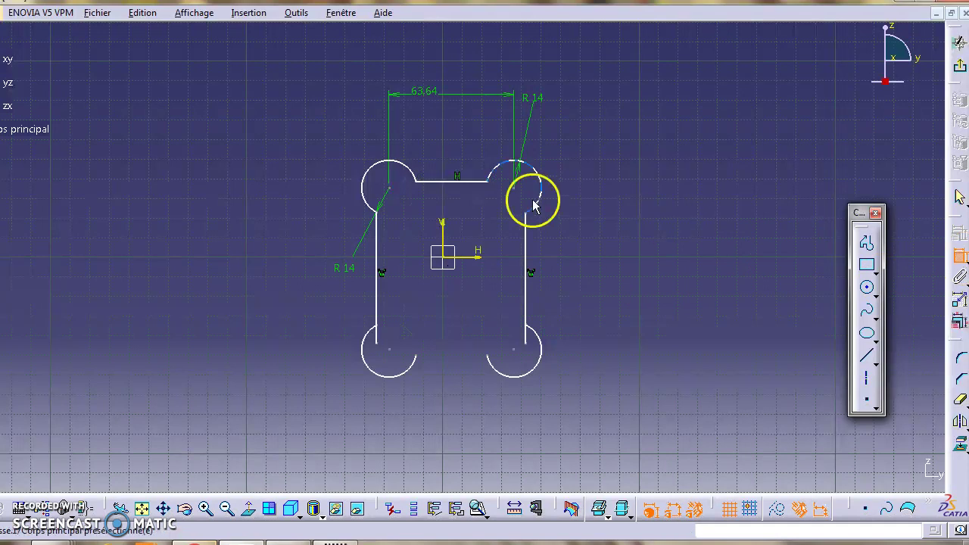
{"action": "left_click", "coordinate": [394, 195]}
{"action": "left_click", "coordinate": [387, 349]}
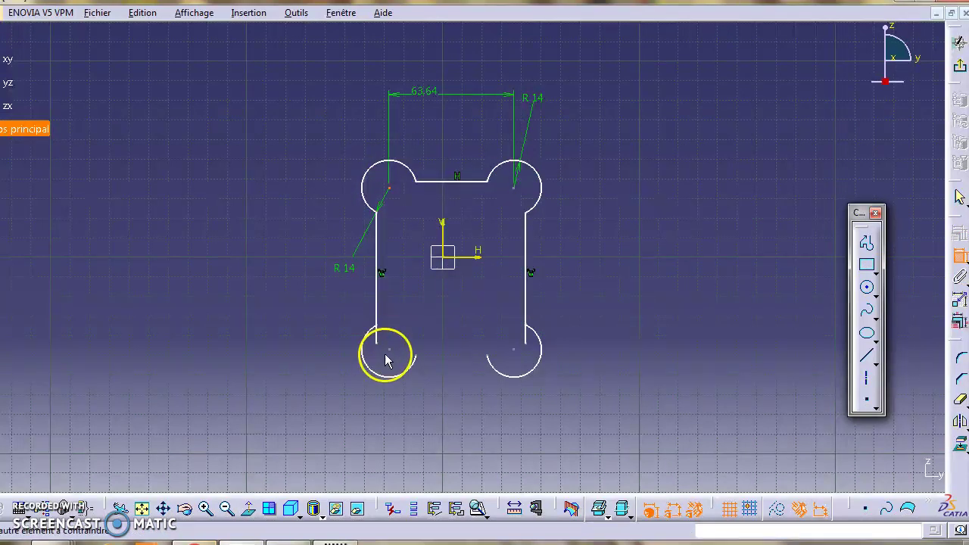
{"action": "left_click", "coordinate": [260, 283]}
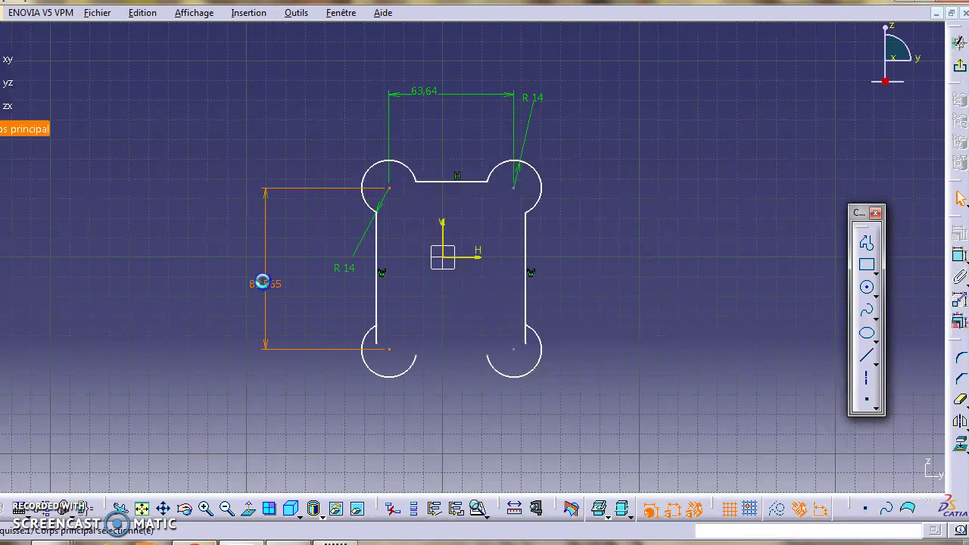
{"action": "double_click", "coordinate": [261, 281]}
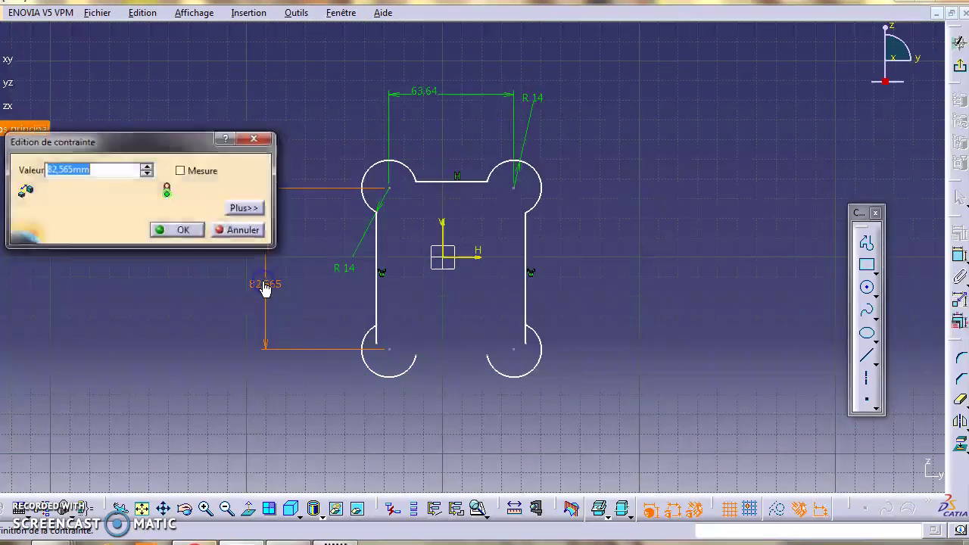
{"action": "left_click", "coordinate": [163, 236]}
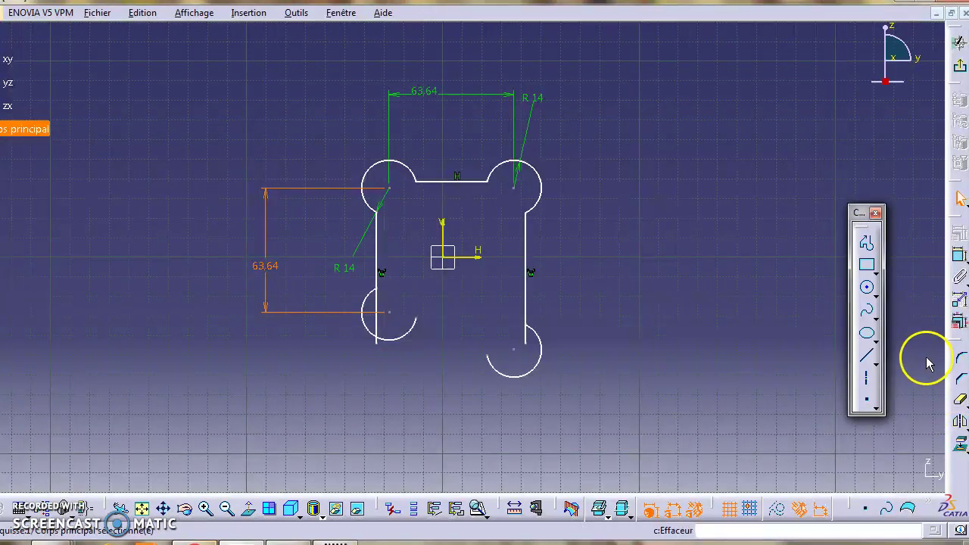
Step: Dimension the vertical distance between the two right arc centres and set it to 63,64 mm
{"action": "left_click", "coordinate": [958, 256]}
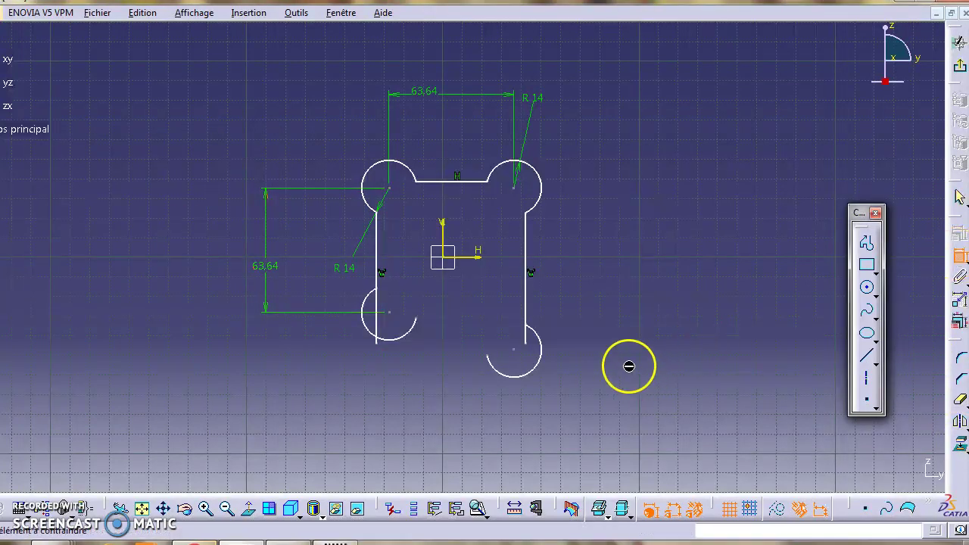
{"action": "left_click", "coordinate": [513, 350]}
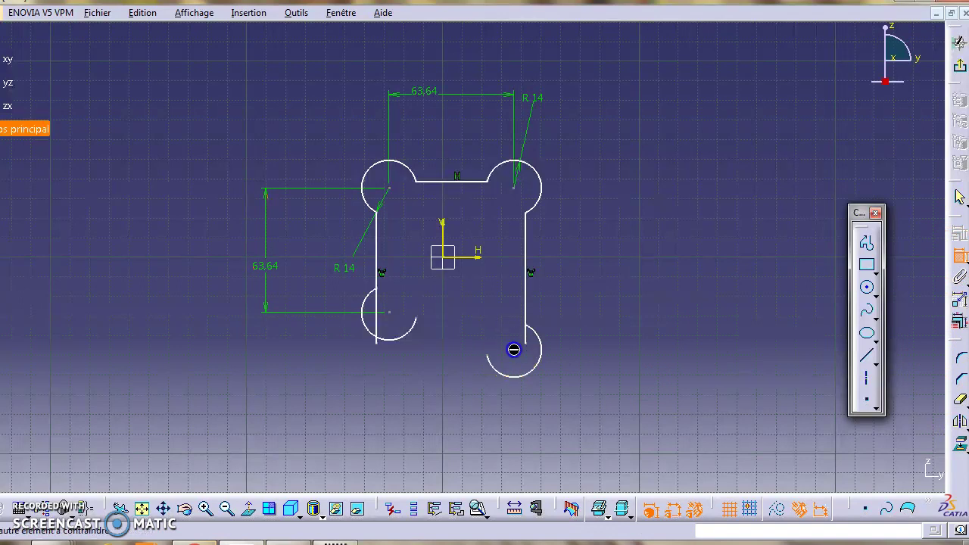
{"action": "left_click", "coordinate": [514, 188]}
{"action": "left_click", "coordinate": [603, 237]}
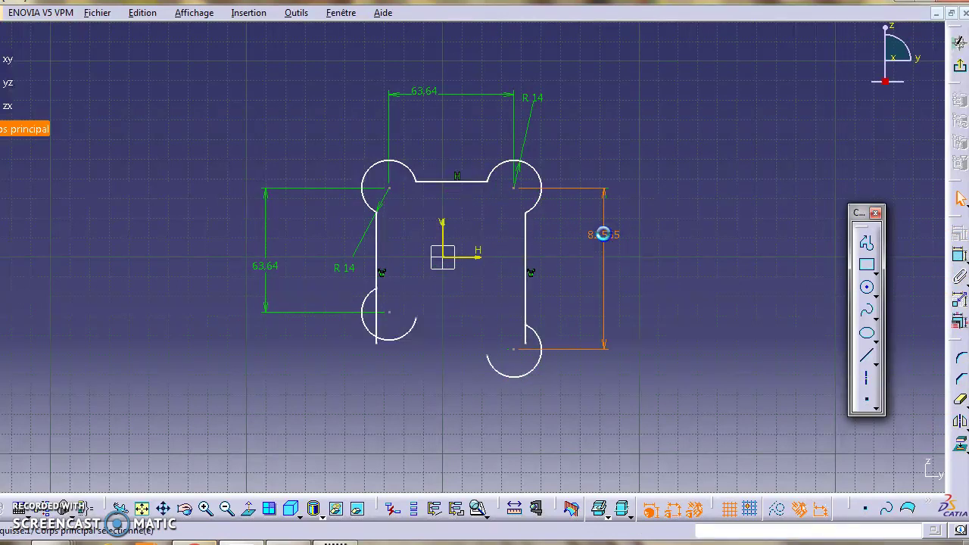
{"action": "double_click", "coordinate": [603, 234]}
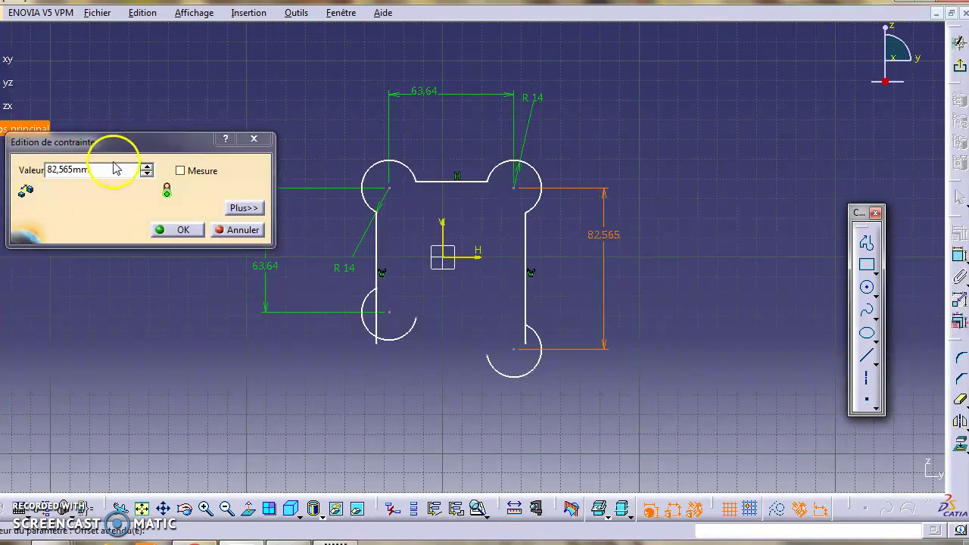
{"action": "left_click_drag", "start_coordinate": [119, 168], "coordinate": [46, 168]}
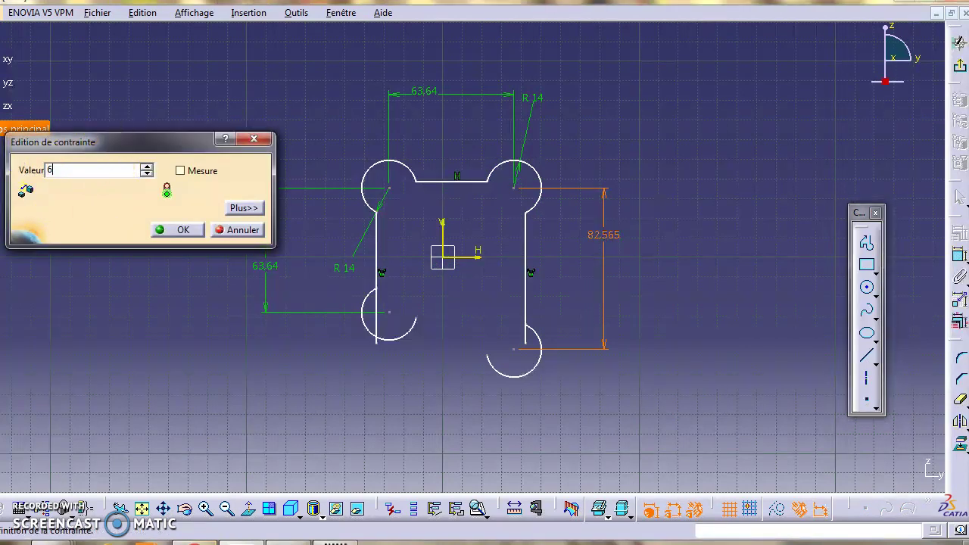
{"action": "key", "text": "Return"}
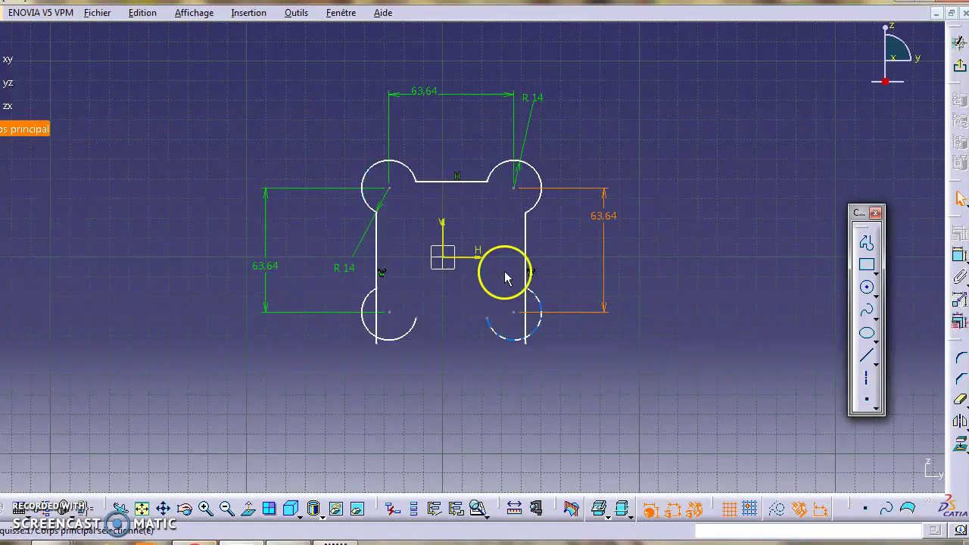
Step: Trim away the right vertical edge's portion inside the lower-right arc and its leftover end below with Effaceur
{"action": "left_click", "coordinate": [960, 398]}
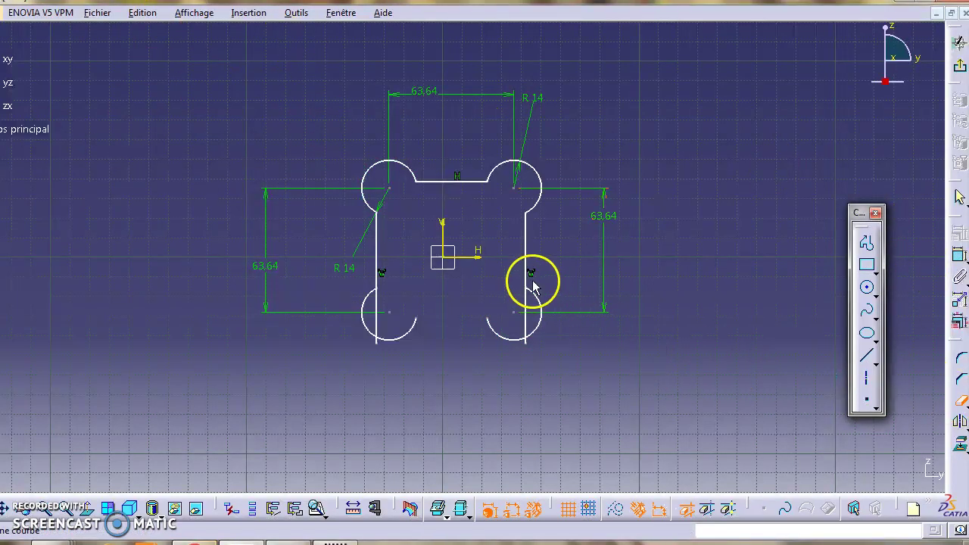
{"action": "left_click", "coordinate": [526, 302]}
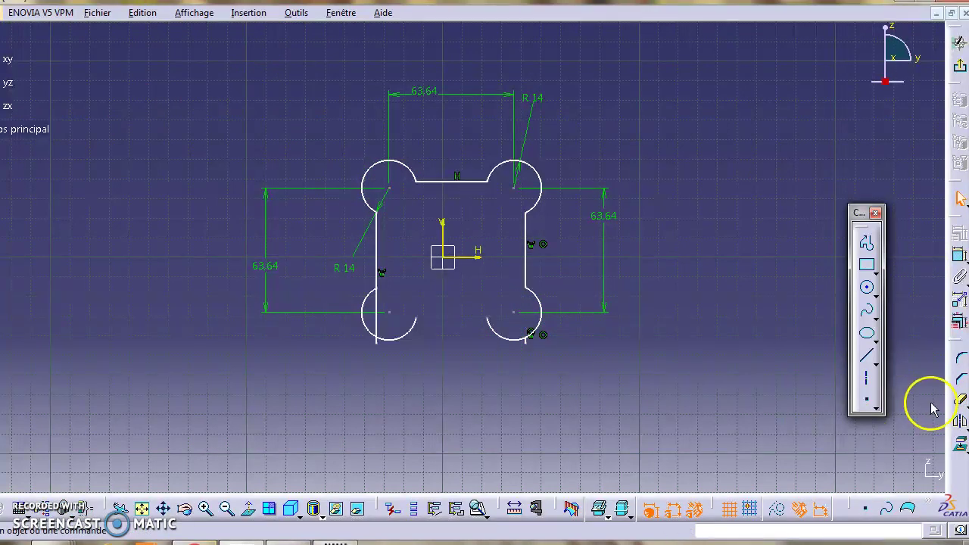
{"action": "left_click", "coordinate": [959, 397]}
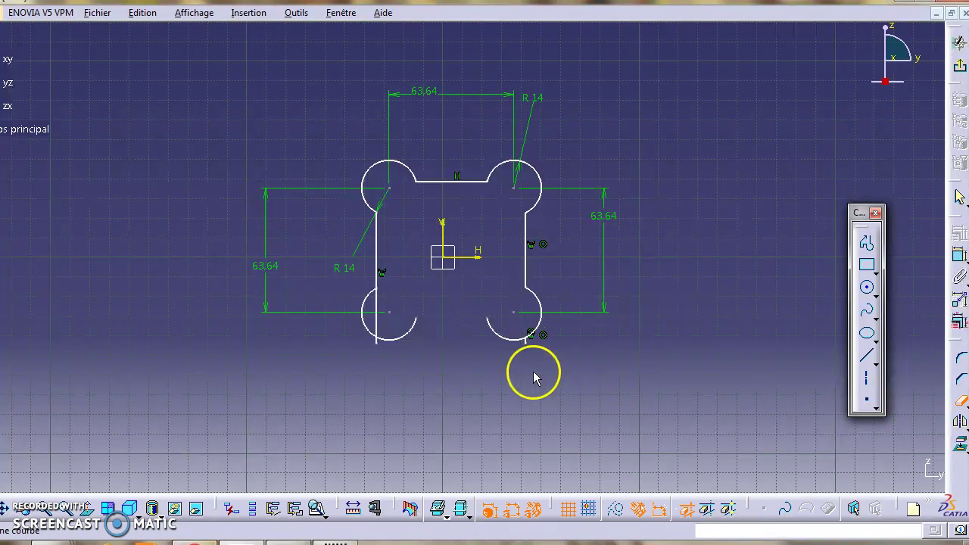
{"action": "left_click", "coordinate": [526, 344]}
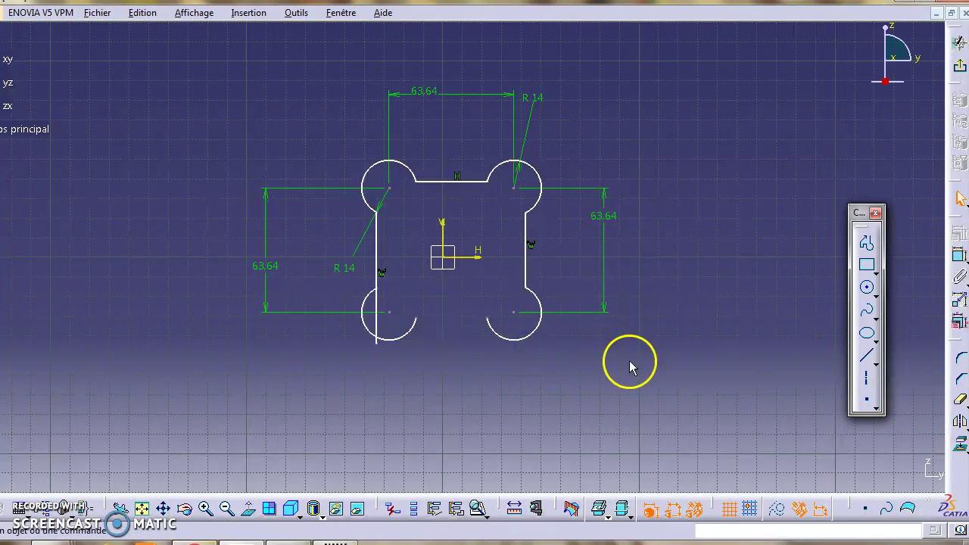
Step: Trim away the left vertical edge's portion inside the lower-left arc and its leftover end below with Effaceur
{"action": "left_click", "coordinate": [959, 401]}
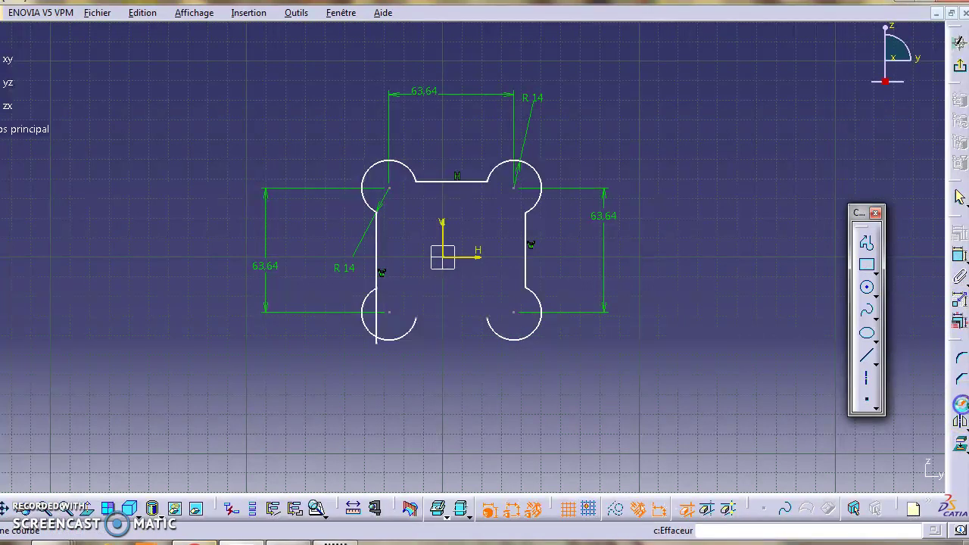
{"action": "left_click", "coordinate": [379, 332]}
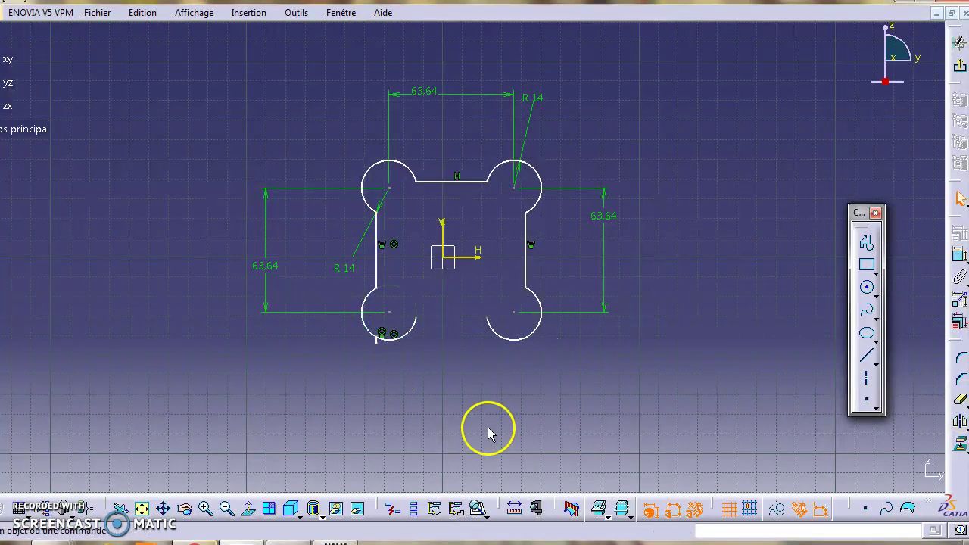
{"action": "left_click", "coordinate": [960, 403]}
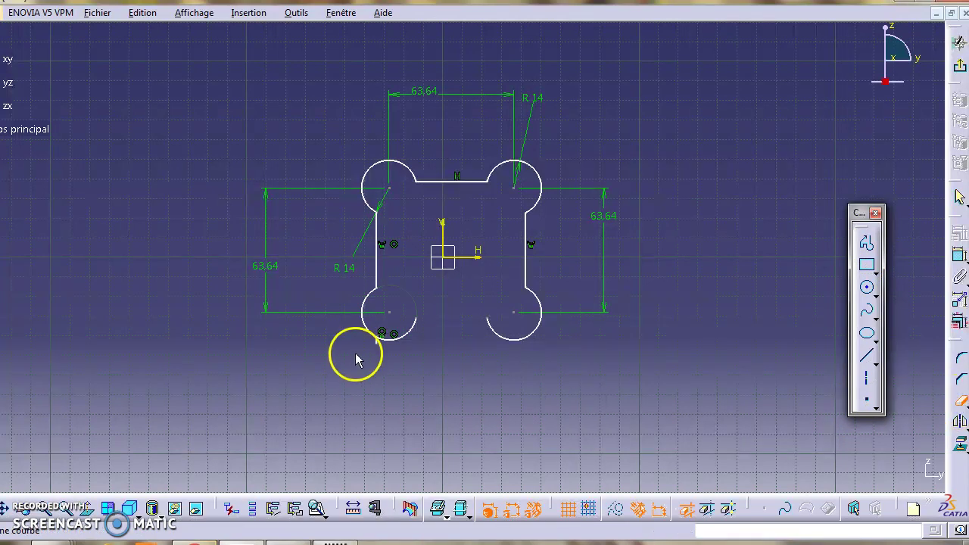
{"action": "left_click", "coordinate": [377, 340]}
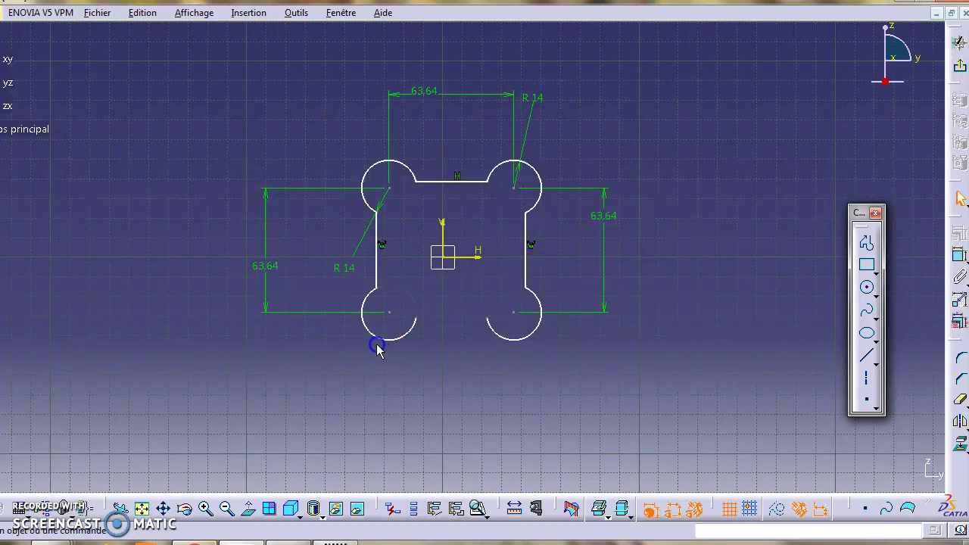
Step: Dimension the horizontal distance between the two lower arc centres, placing the dimension below the profile
{"action": "left_click", "coordinate": [959, 256]}
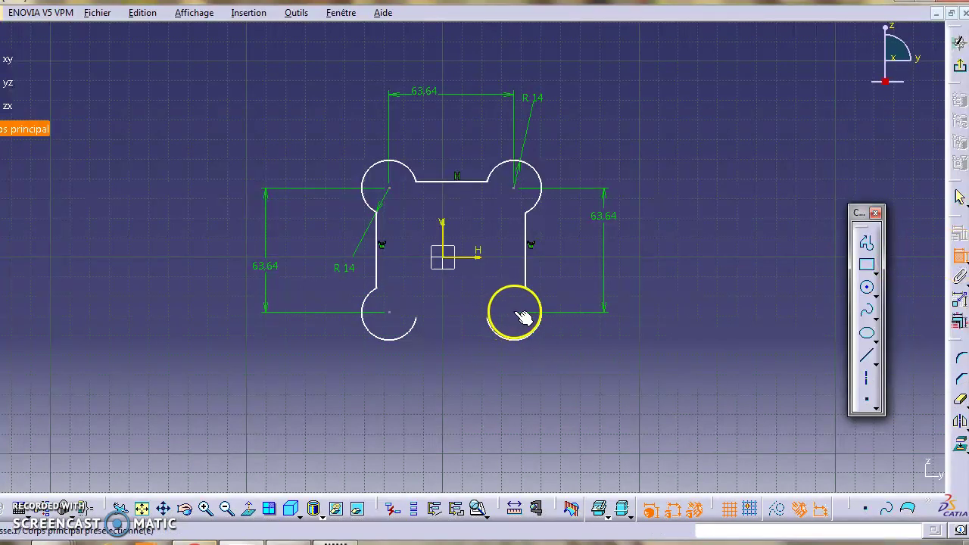
{"action": "left_click", "coordinate": [399, 321]}
{"action": "left_click", "coordinate": [407, 378]}
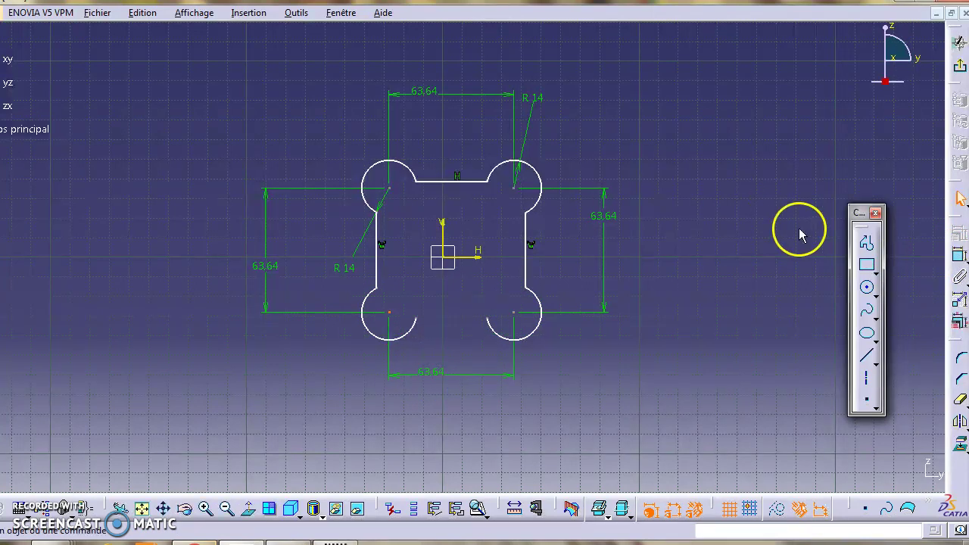
Step: Close the profile at the bottom with a horizontal line joining the inner ends of the two lower arcs
{"action": "left_click", "coordinate": [866, 244]}
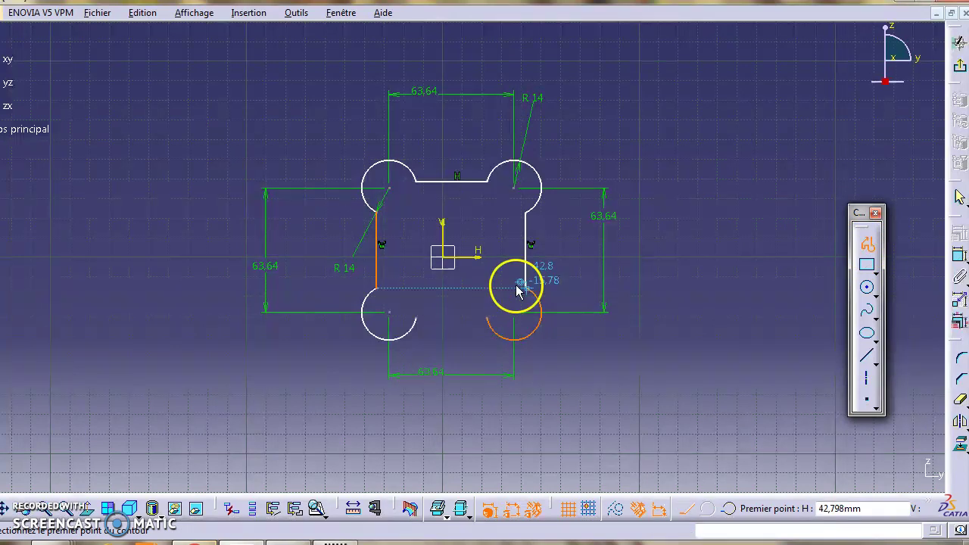
{"action": "left_click", "coordinate": [487, 318]}
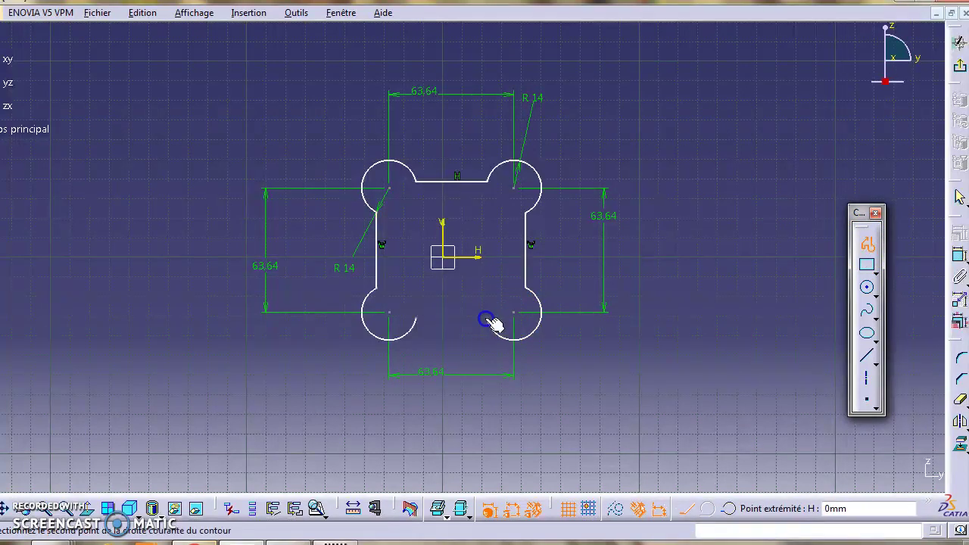
{"action": "left_click", "coordinate": [417, 318]}
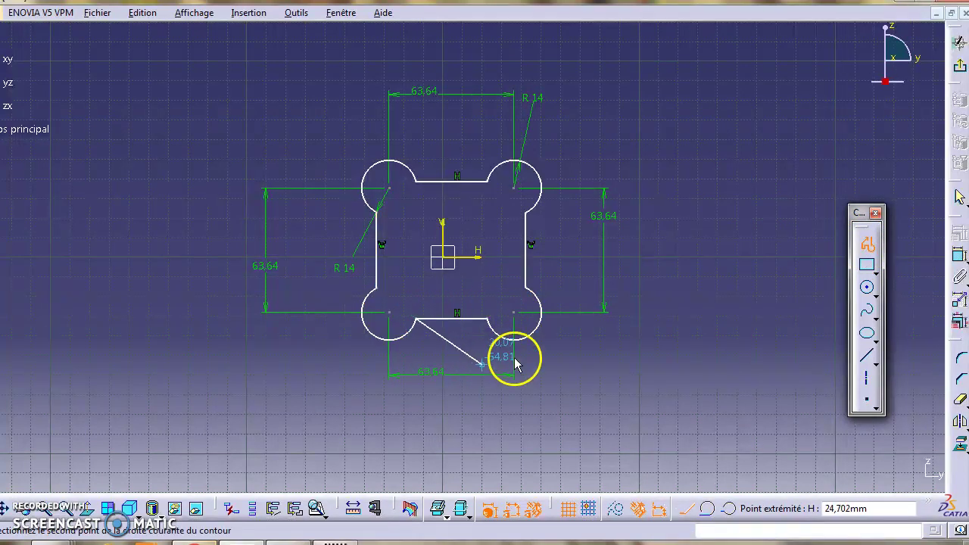
{"action": "key", "text": "Escape"}
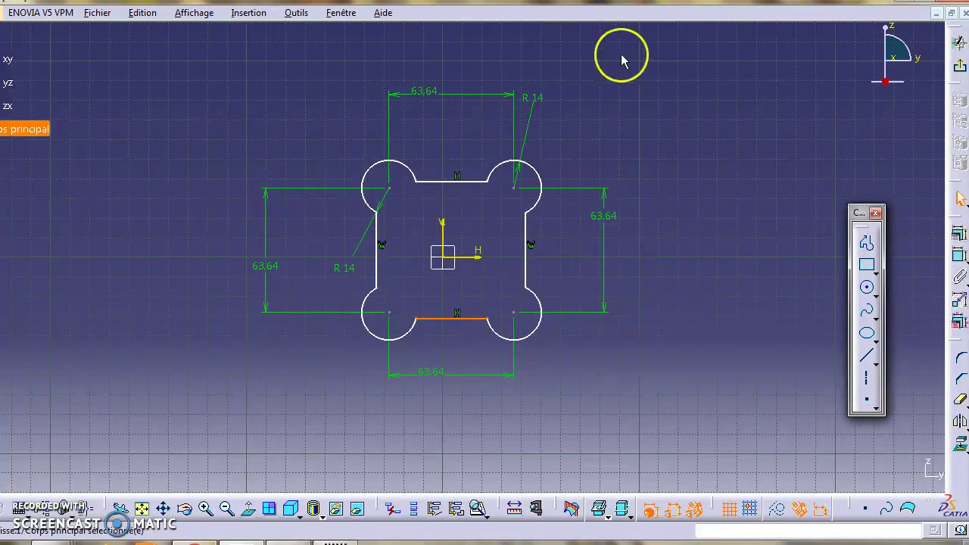
Step: Check the sketch contour for closure with Analyse d'esquisse, inspecting its implicit contour entry
{"action": "left_click", "coordinate": [296, 13]}
{"action": "left_click", "coordinate": [326, 241]}
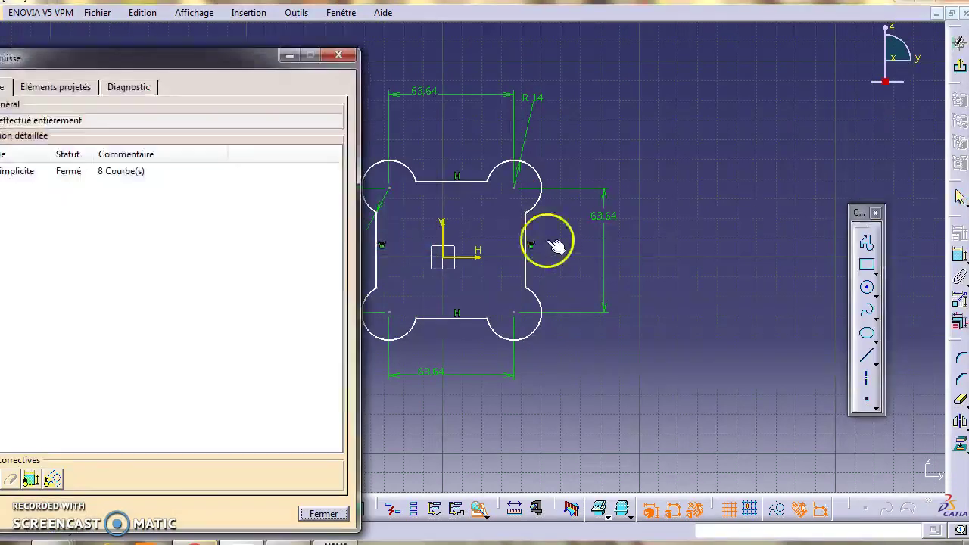
{"action": "left_click", "coordinate": [134, 170]}
{"action": "mouse_move", "coordinate": [139, 61]}
{"action": "left_mouse_down"}
{"action": "mouse_move", "coordinate": [154, 52]}
{"action": "mouse_move", "coordinate": [441, 76]}
{"action": "mouse_move", "coordinate": [558, 43]}
{"action": "left_mouse_up"}
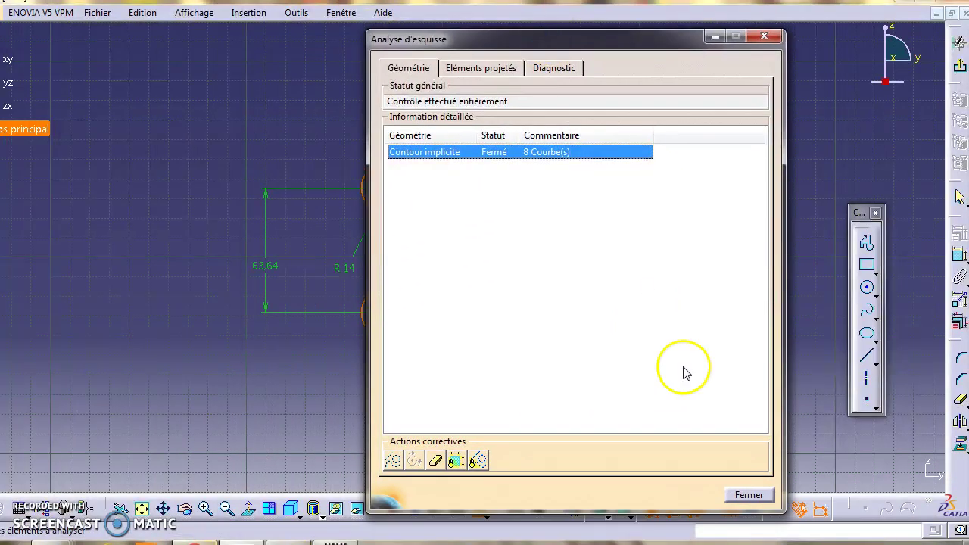
{"action": "left_click", "coordinate": [766, 496]}
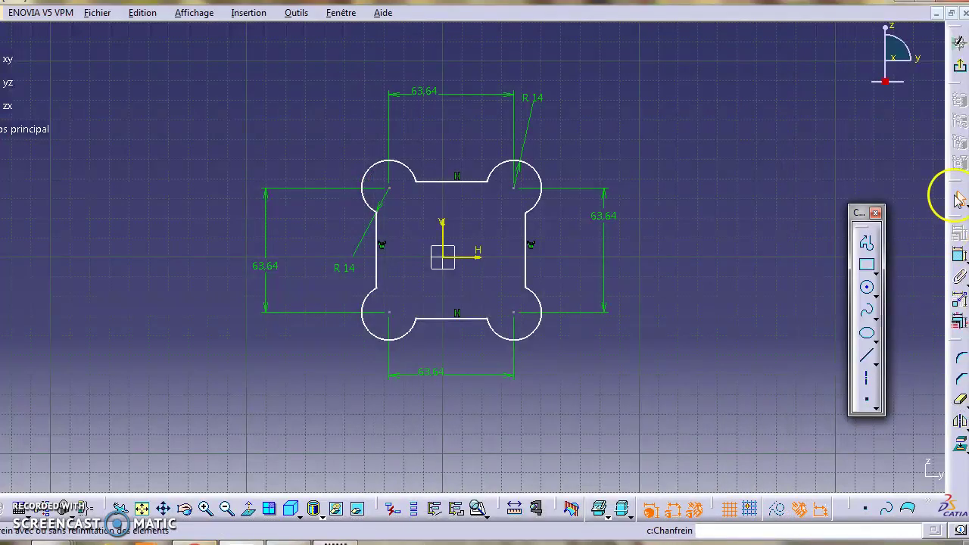
Step: Exit the sketch and extrude the profile 8 mm, the plate thickness given in joint.pdf
{"action": "left_click", "coordinate": [960, 70]}
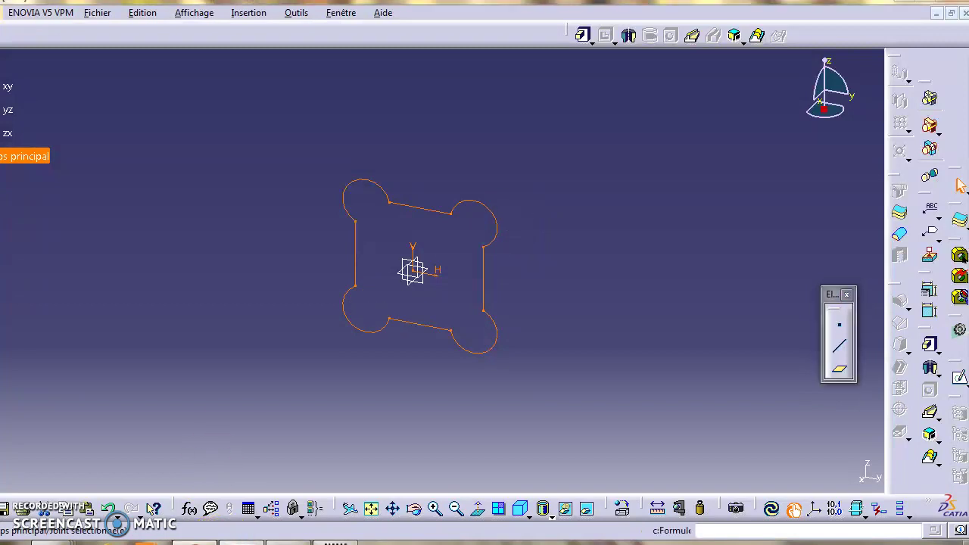
{"action": "left_click", "coordinate": [195, 540]}
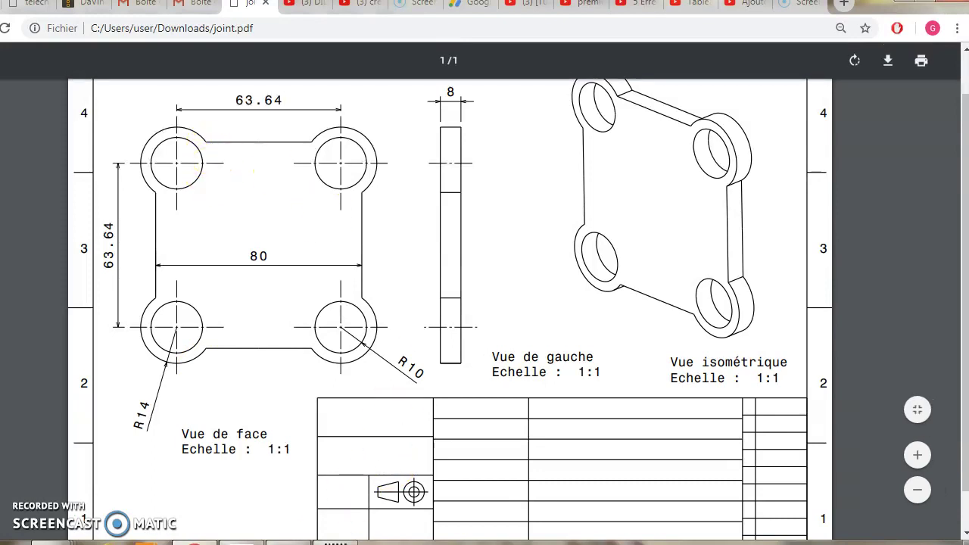
{"action": "left_click", "coordinate": [45, 541]}
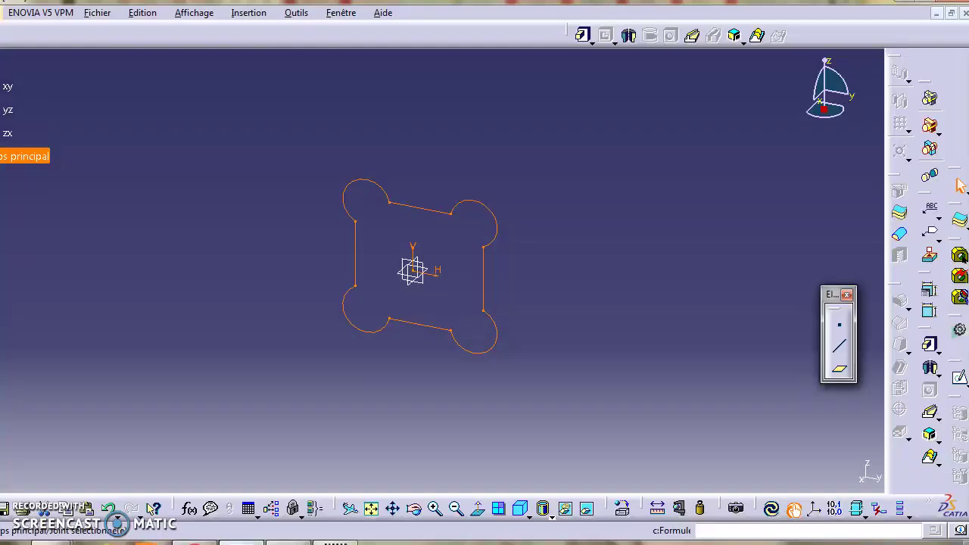
{"action": "left_click", "coordinate": [585, 34]}
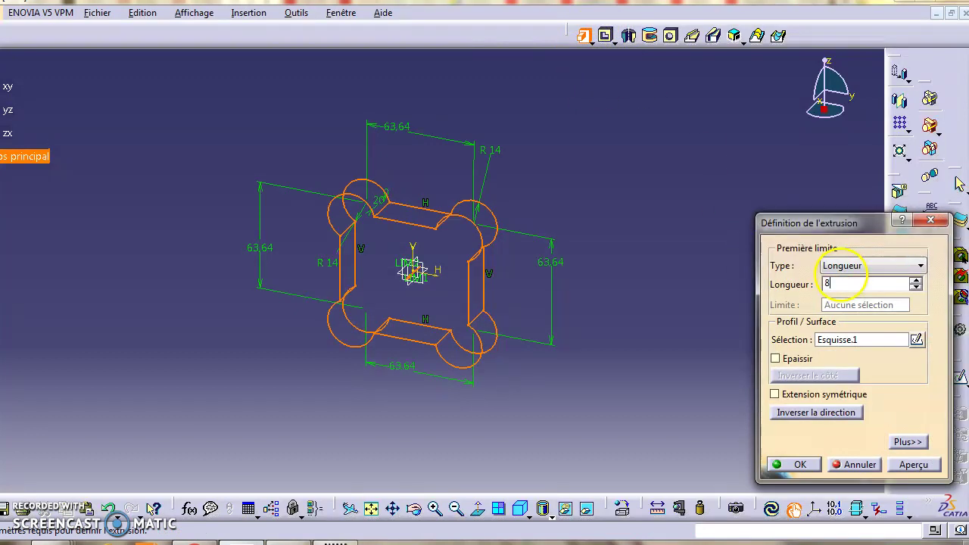
{"action": "left_click", "coordinate": [913, 464]}
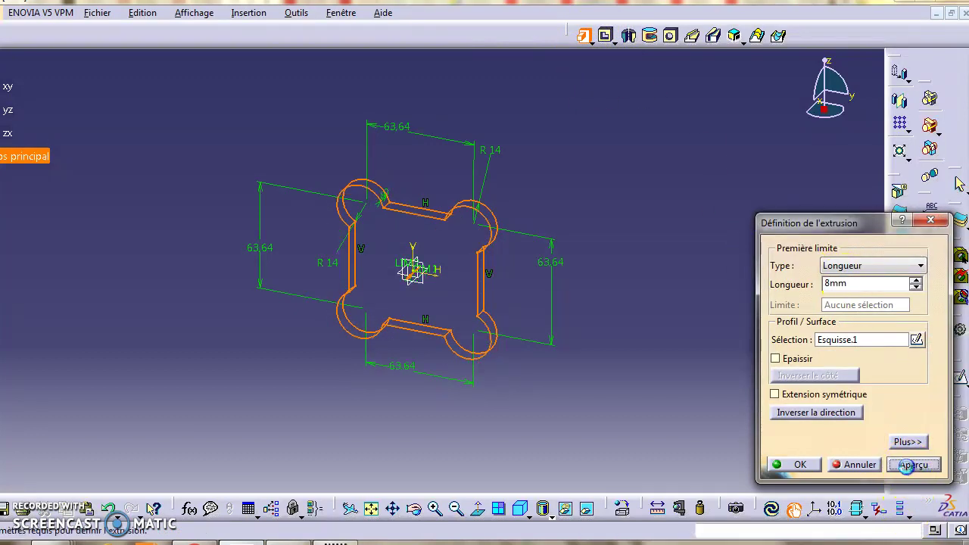
{"action": "left_click", "coordinate": [787, 464]}
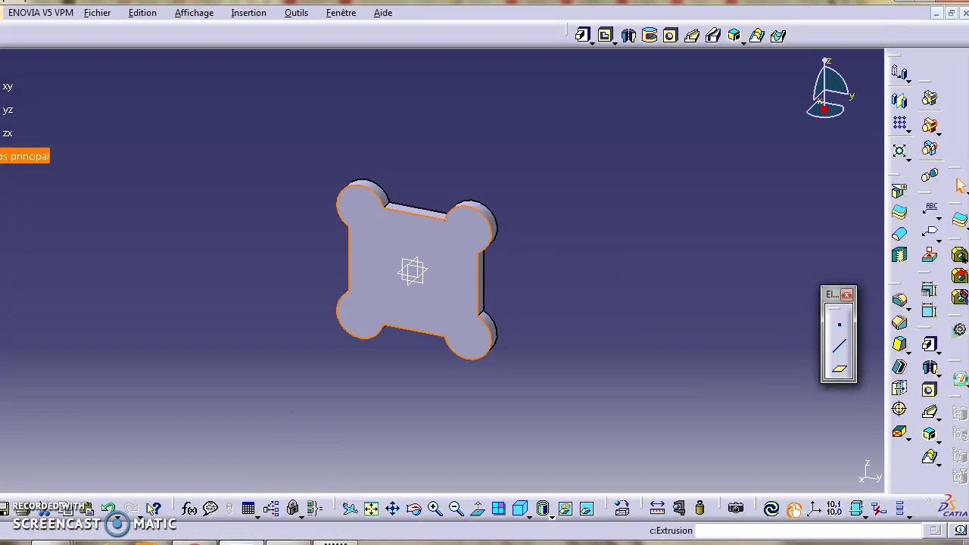
Step: Start a new sketch on the plate's front face and draw a circle inside the upper-right lobe
{"action": "left_click", "coordinate": [918, 303]}
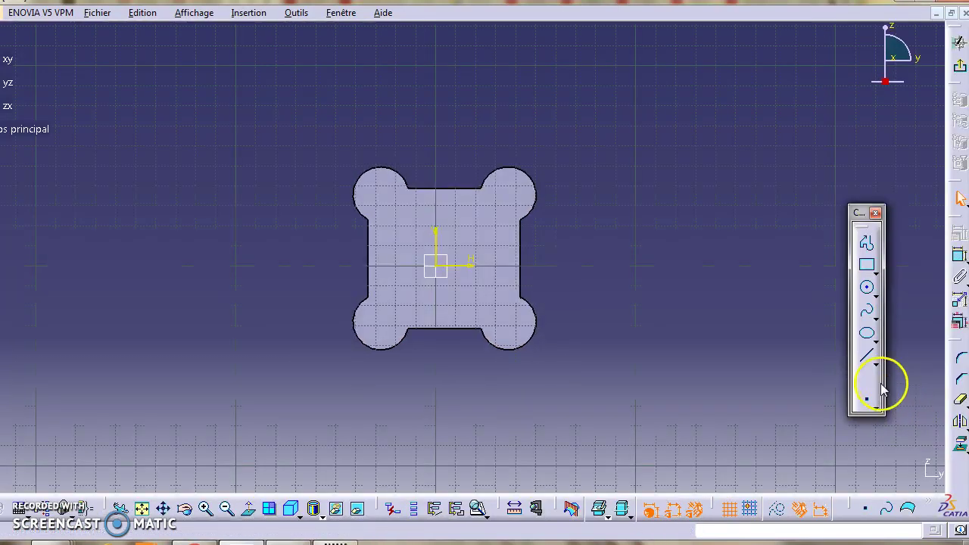
{"action": "middle_click_drag", "start_coordinate": [698, 258], "coordinate": [682, 207], "text": "ctrl"}
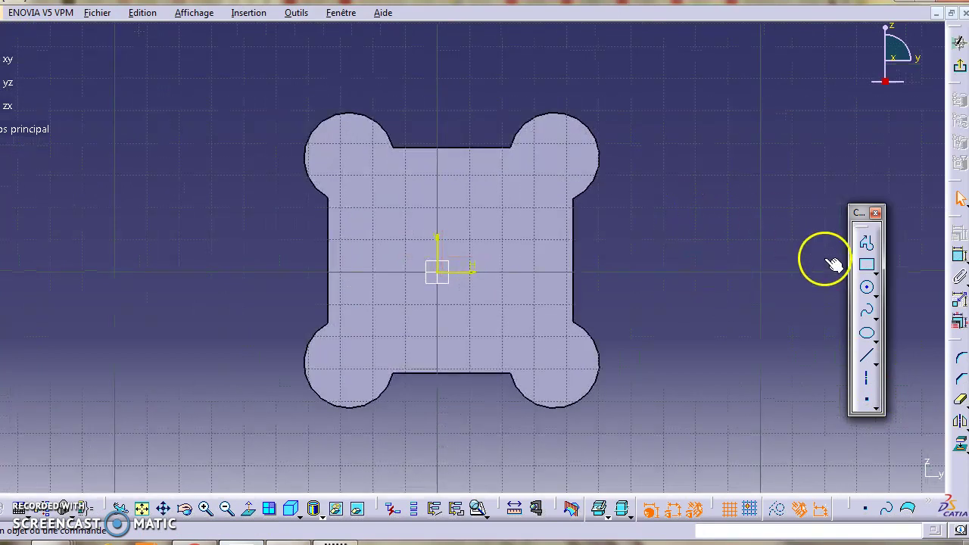
{"action": "left_click", "coordinate": [867, 290]}
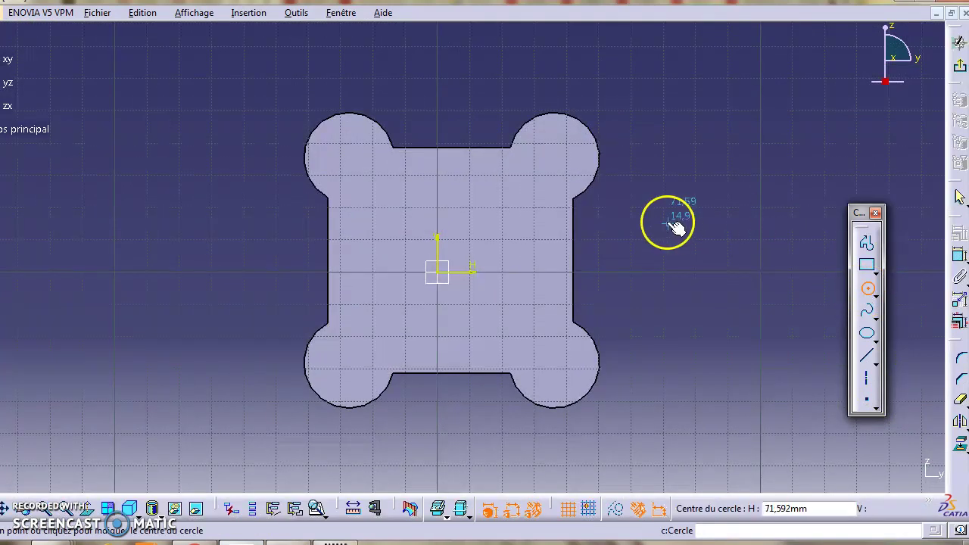
{"action": "left_click", "coordinate": [553, 157]}
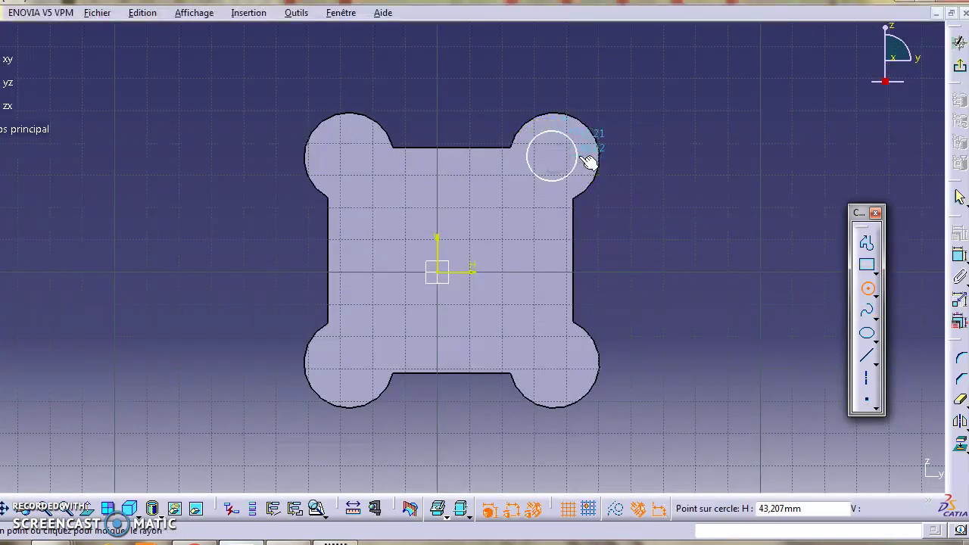
{"action": "left_click", "coordinate": [580, 144]}
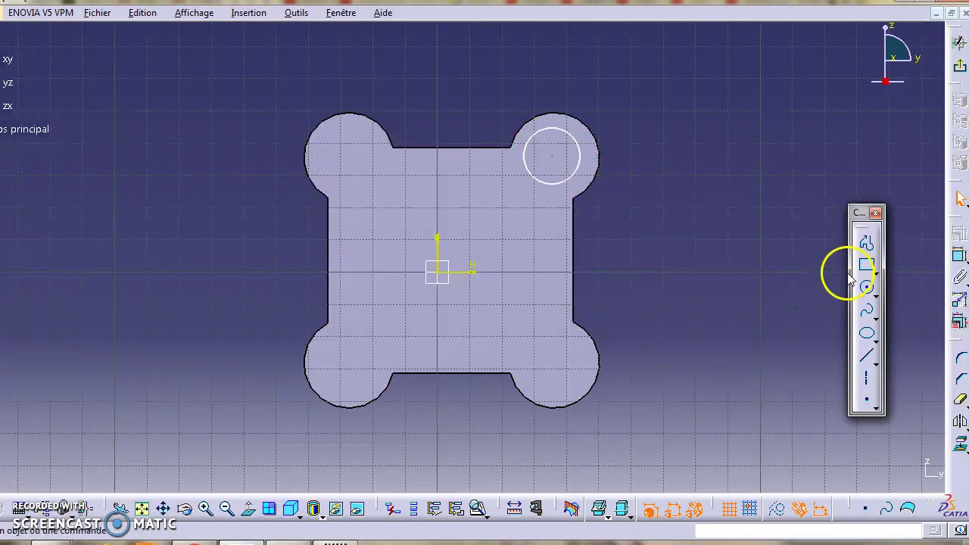
Step: Draw one circle inside each of the upper-left, lower-right and lower-left lobes
{"action": "left_click", "coordinate": [868, 290]}
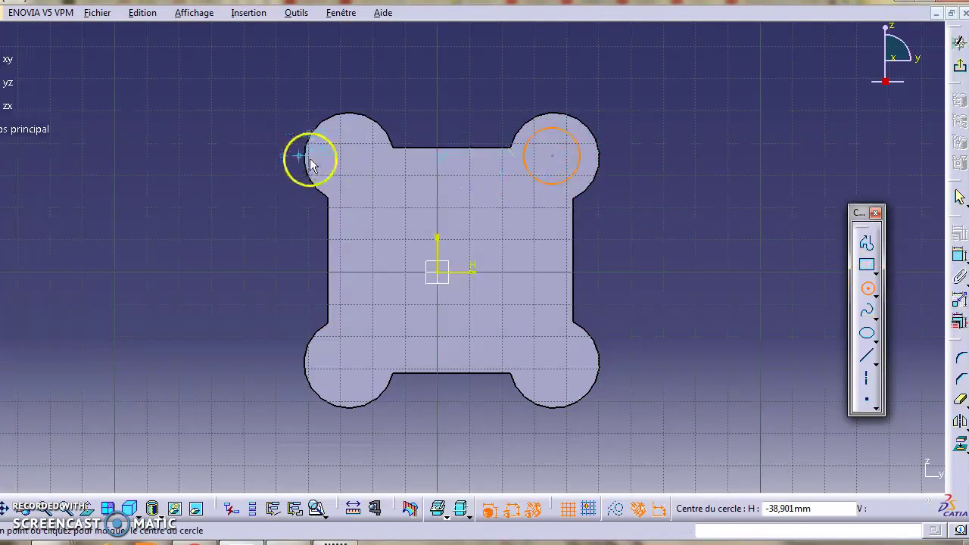
{"action": "left_click", "coordinate": [344, 155]}
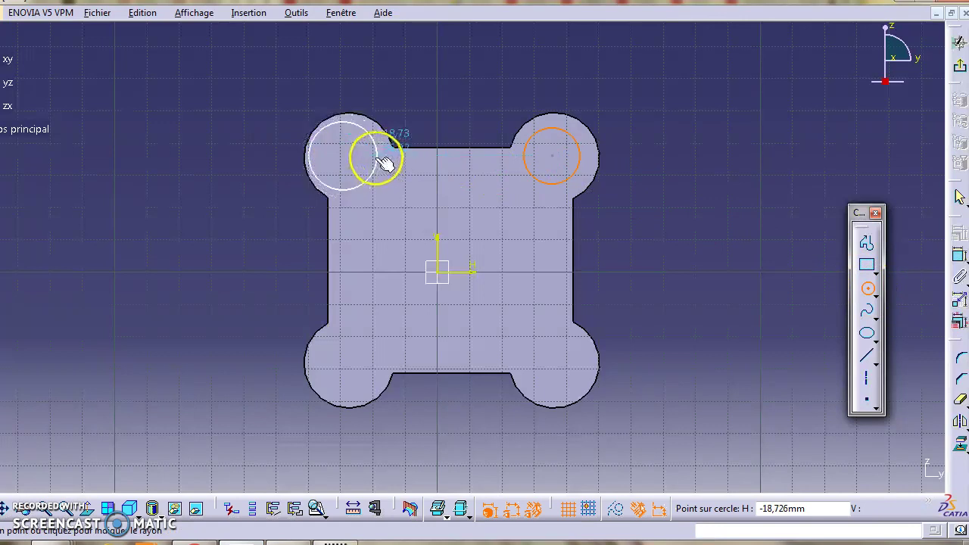
{"action": "left_click", "coordinate": [372, 151]}
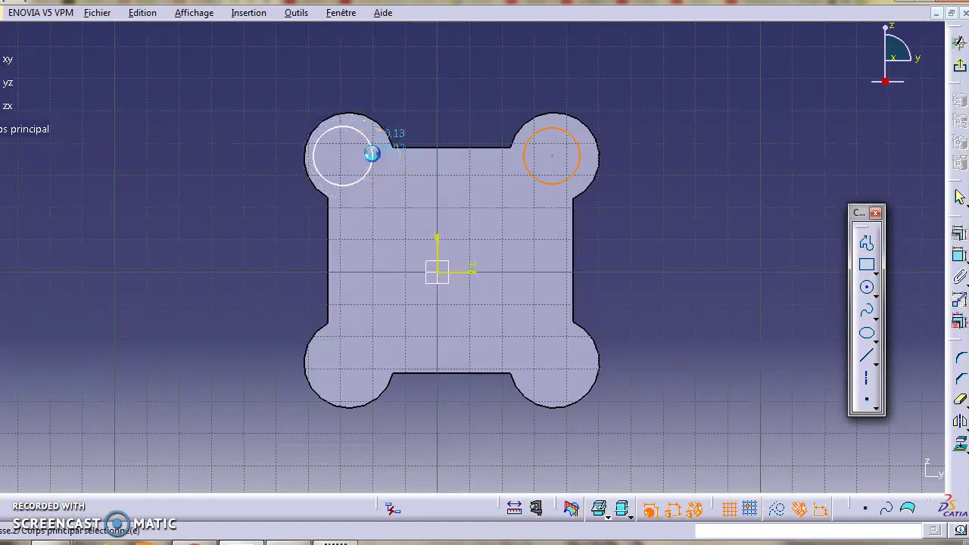
{"action": "left_click", "coordinate": [866, 286]}
{"action": "left_click", "coordinate": [554, 365]}
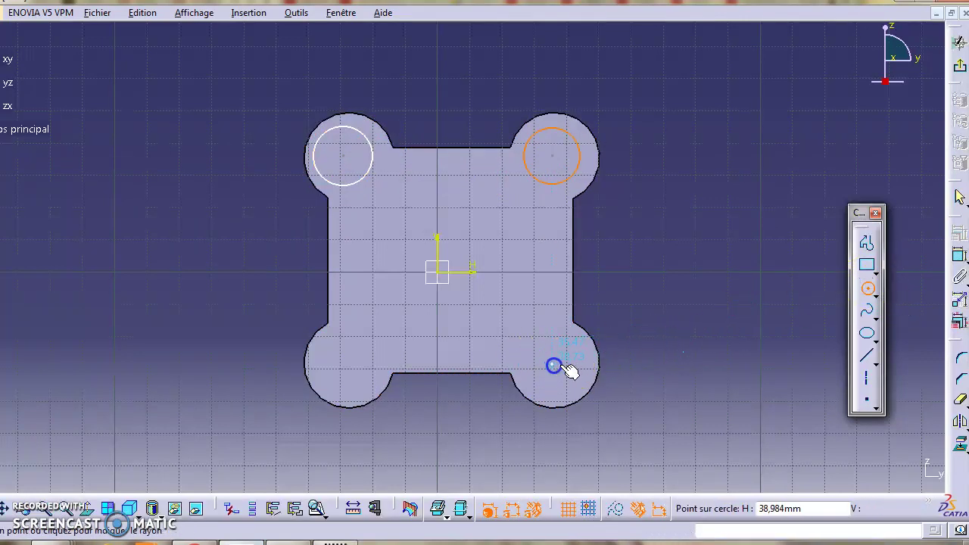
{"action": "left_click", "coordinate": [581, 371]}
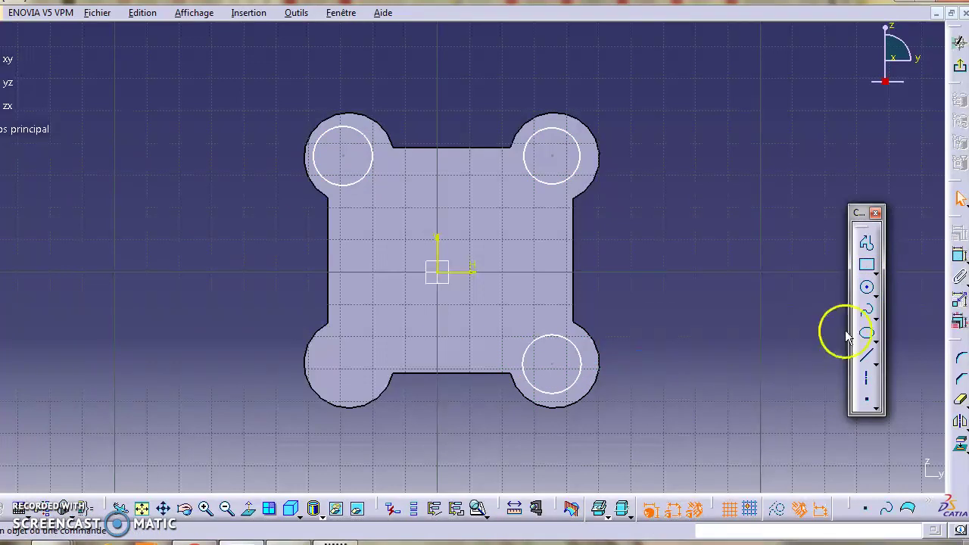
{"action": "left_click", "coordinate": [866, 287]}
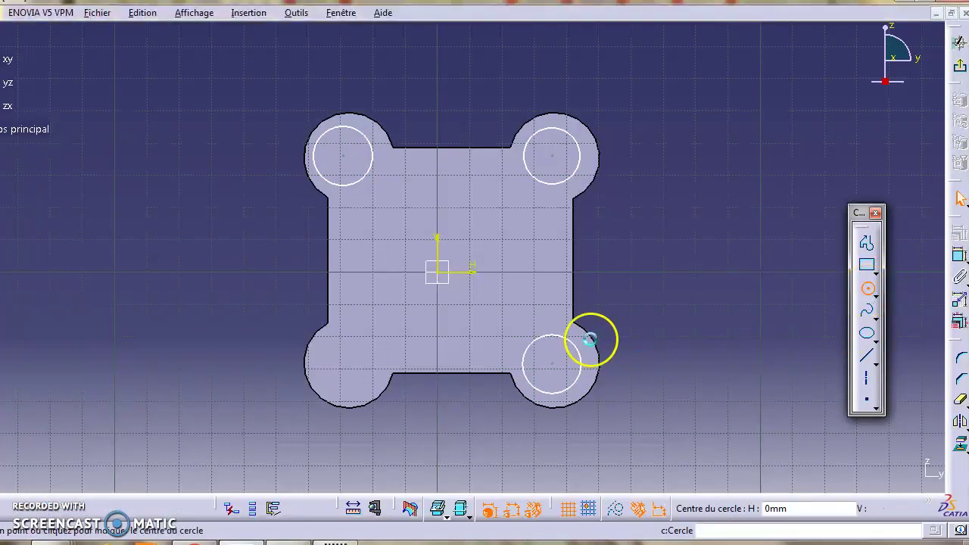
{"action": "left_click", "coordinate": [347, 366]}
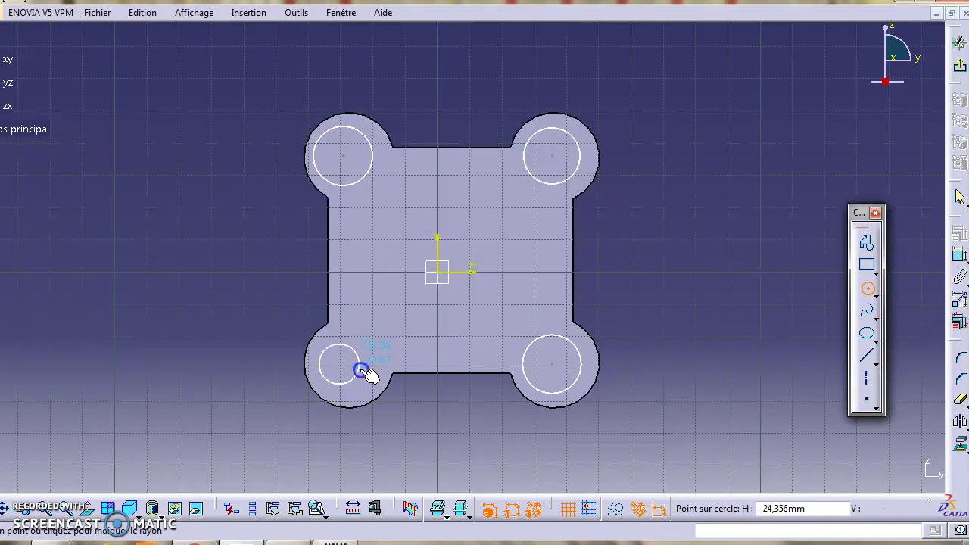
{"action": "left_click", "coordinate": [362, 371]}
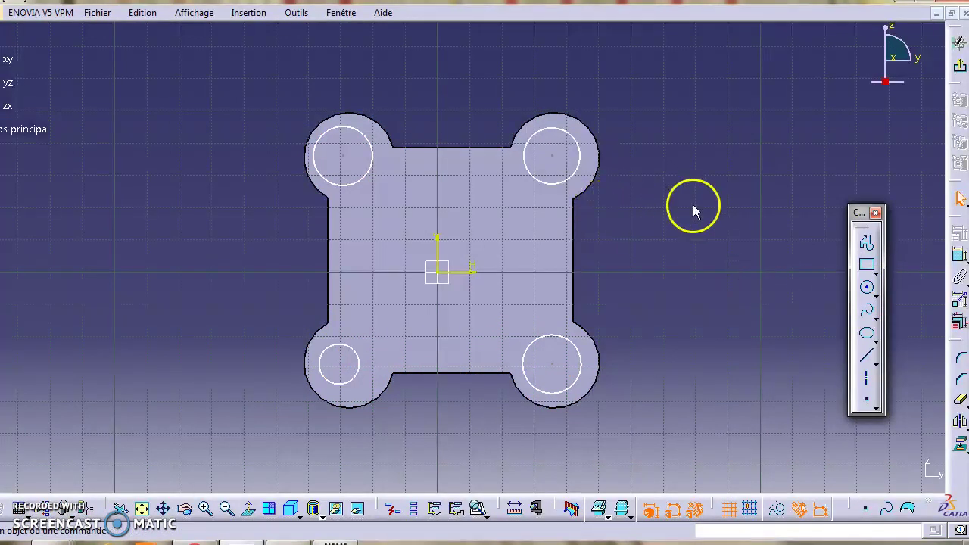
Step: Constrain the upper-right circle to the lobe's rounded edge with Concentricité
{"action": "left_click", "coordinate": [587, 154]}
{"action": "left_click", "coordinate": [960, 226]}
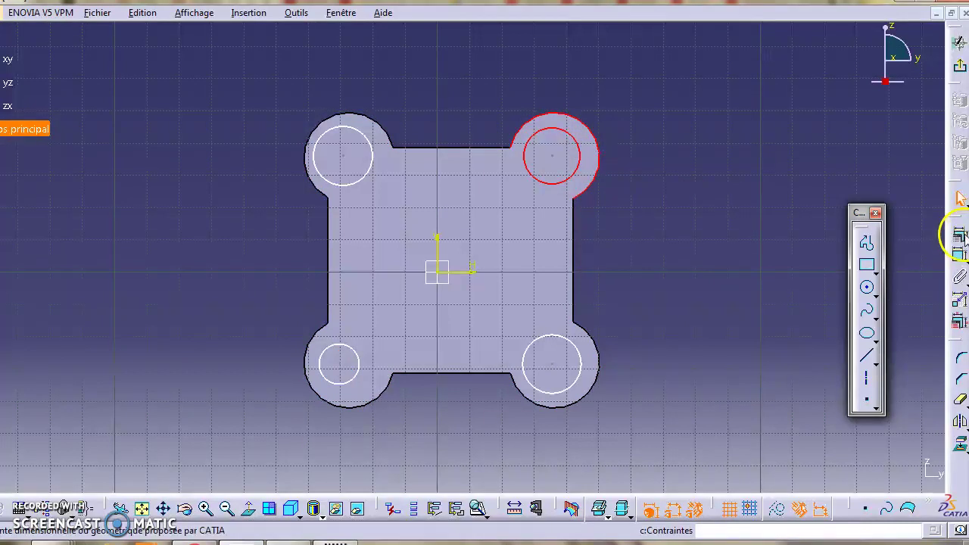
{"action": "left_click", "coordinate": [870, 342]}
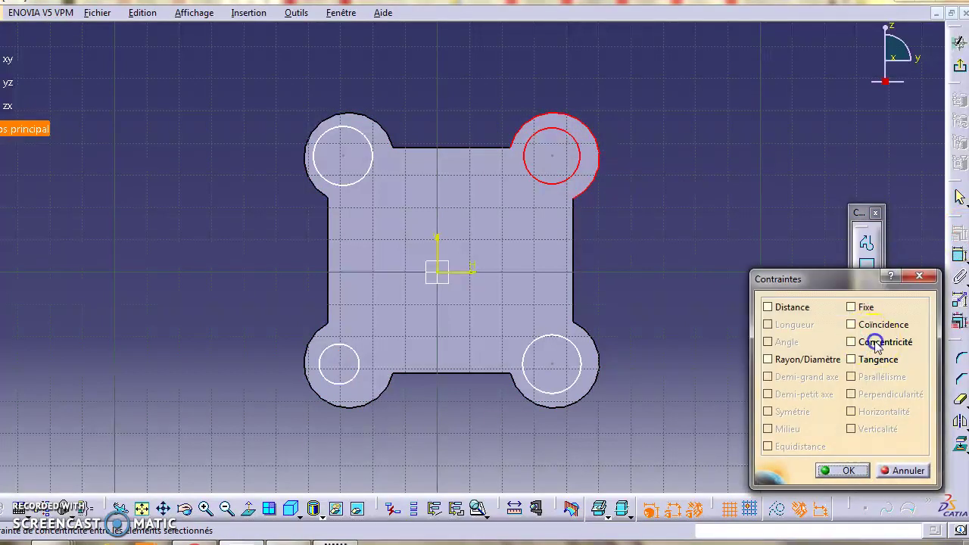
{"action": "left_click", "coordinate": [843, 470]}
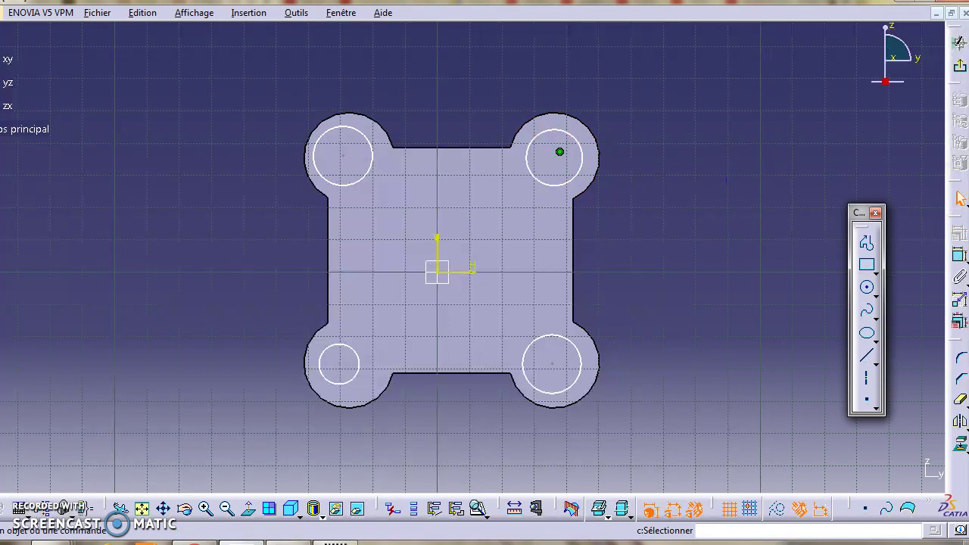
{"action": "left_click", "coordinate": [956, 258]}
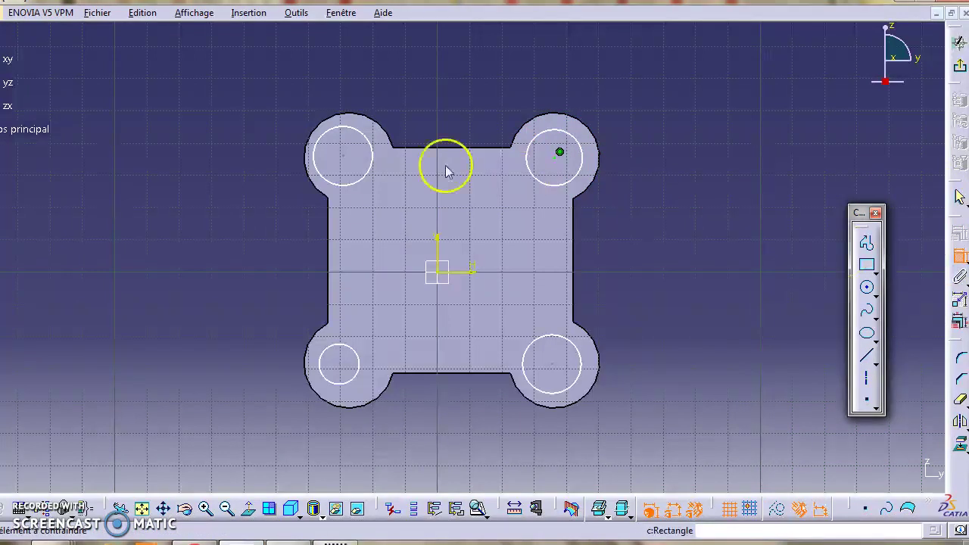
{"action": "left_click", "coordinate": [337, 121]}
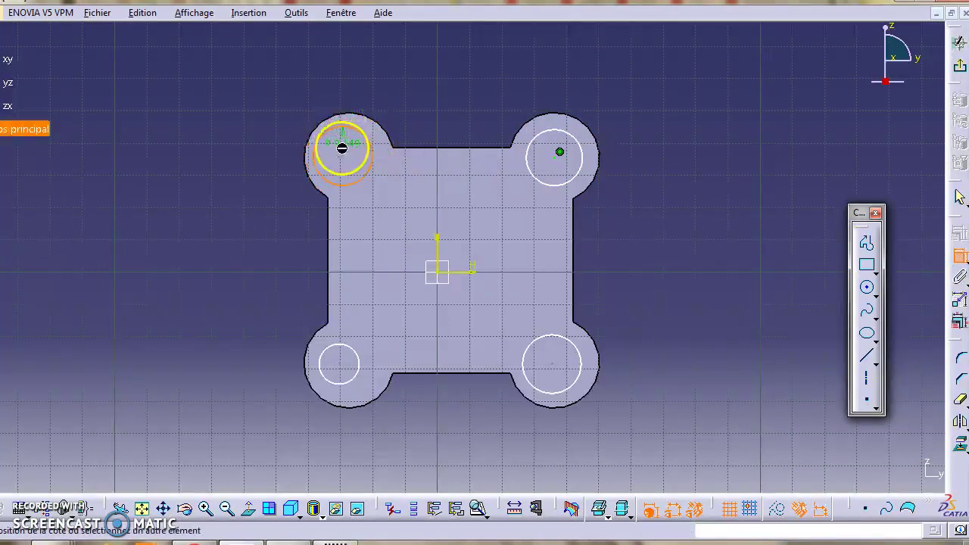
{"action": "key", "text": "Escape"}
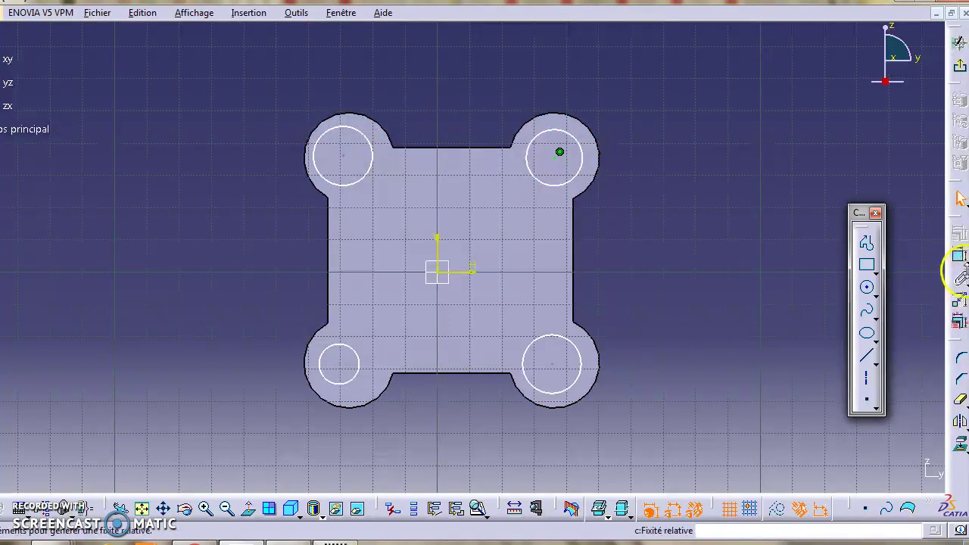
Step: Constrain the upper-left circle to its lobe's rounded edge with Concentricité
{"action": "left_click", "coordinate": [373, 162]}
{"action": "left_click", "coordinate": [378, 122], "text": "ctrl"}
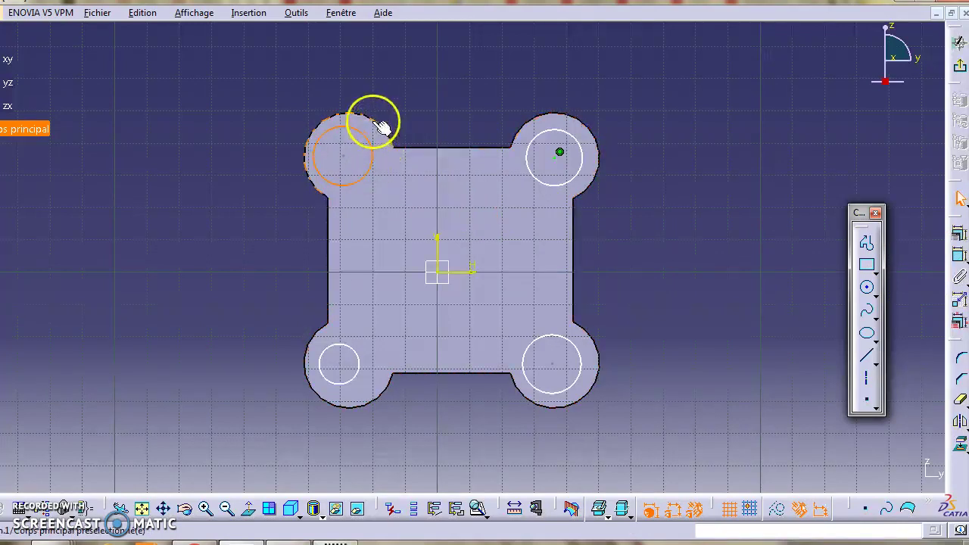
{"action": "left_click", "coordinate": [951, 228]}
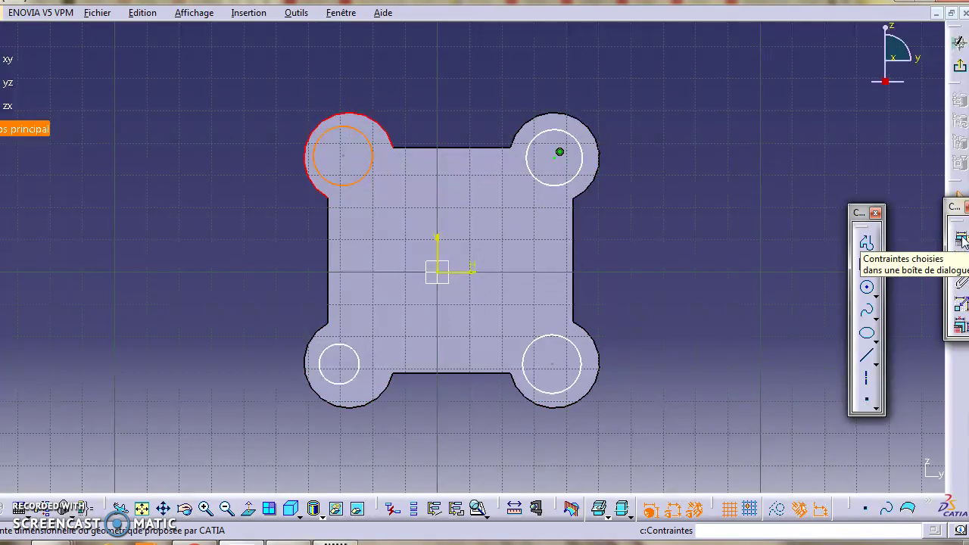
{"action": "left_click", "coordinate": [961, 240]}
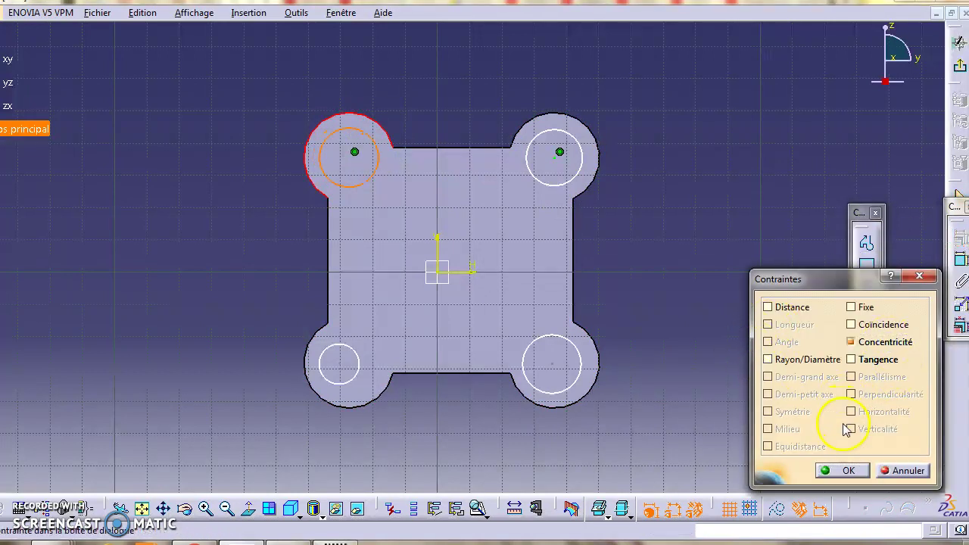
{"action": "left_click", "coordinate": [842, 471]}
{"action": "left_click", "coordinate": [953, 201]}
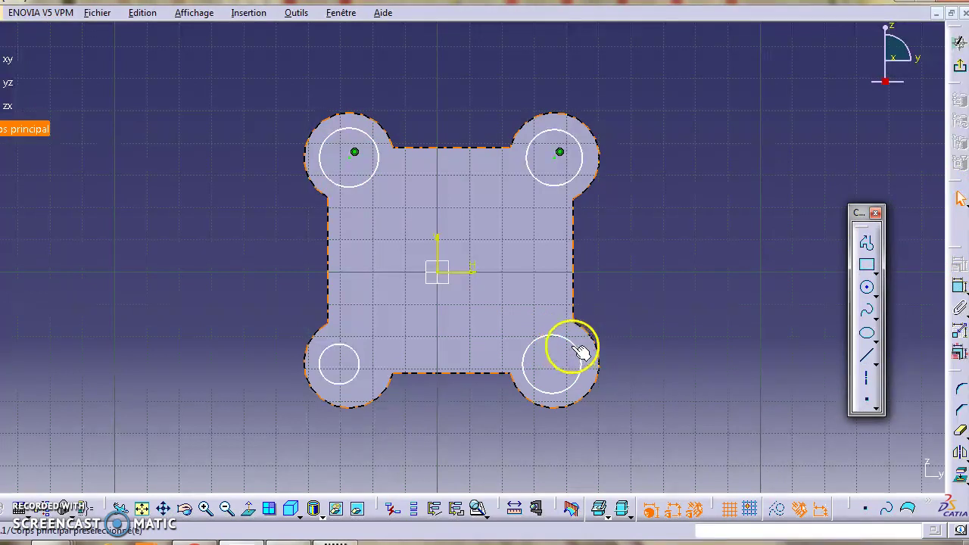
Step: Make the lower-right circle concentric with the rounded edge of its lobe using Concentricité
{"action": "left_click", "coordinate": [596, 348]}
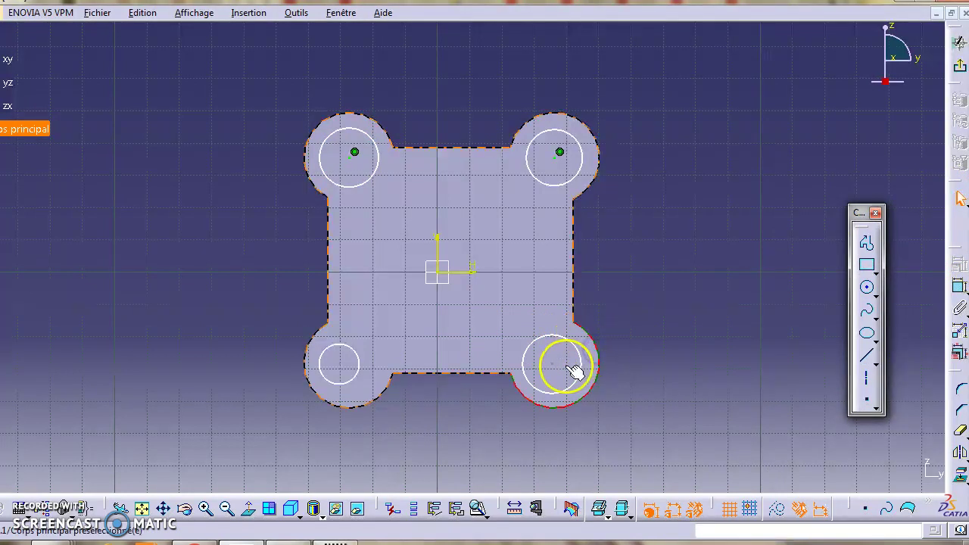
{"action": "left_click", "coordinate": [580, 365], "text": "ctrl"}
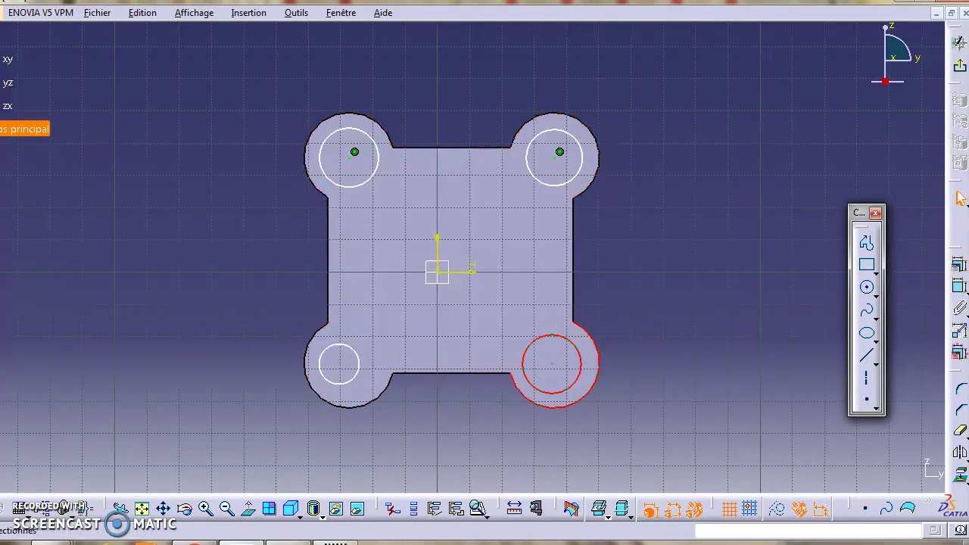
{"action": "left_click", "coordinate": [956, 262]}
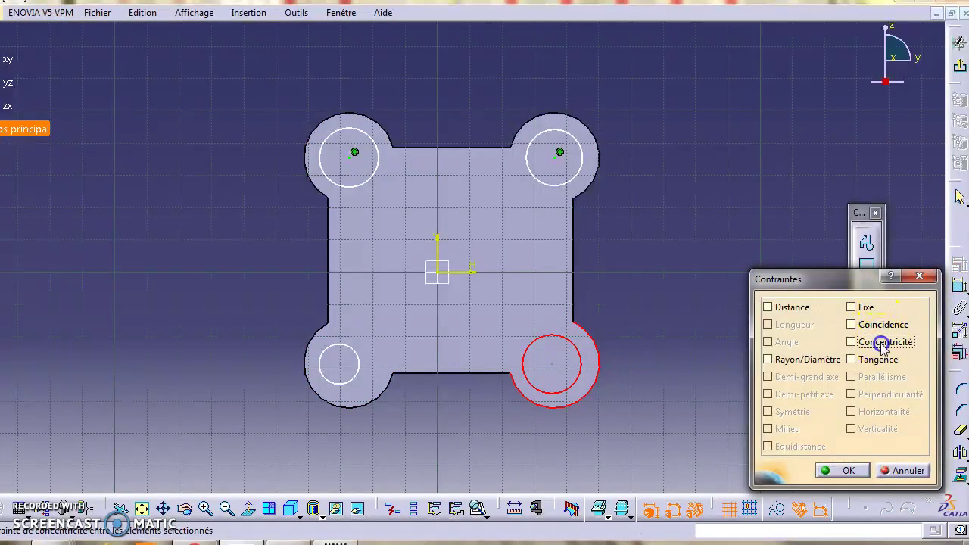
{"action": "left_click", "coordinate": [882, 345]}
{"action": "left_click", "coordinate": [848, 471]}
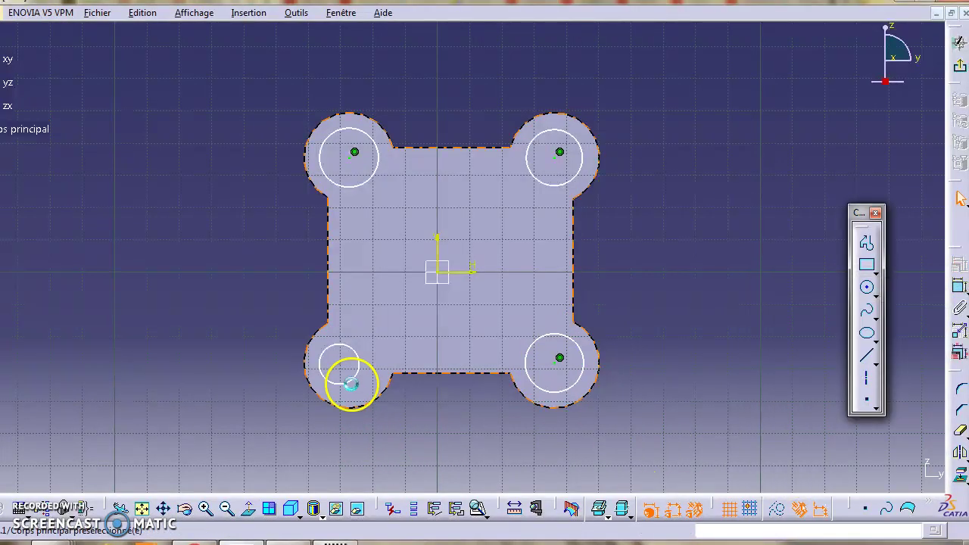
Step: Apply Concentricité between the lower-left circle and its lobe's rounded edge
{"action": "left_click", "coordinate": [368, 404], "text": "ctrl"}
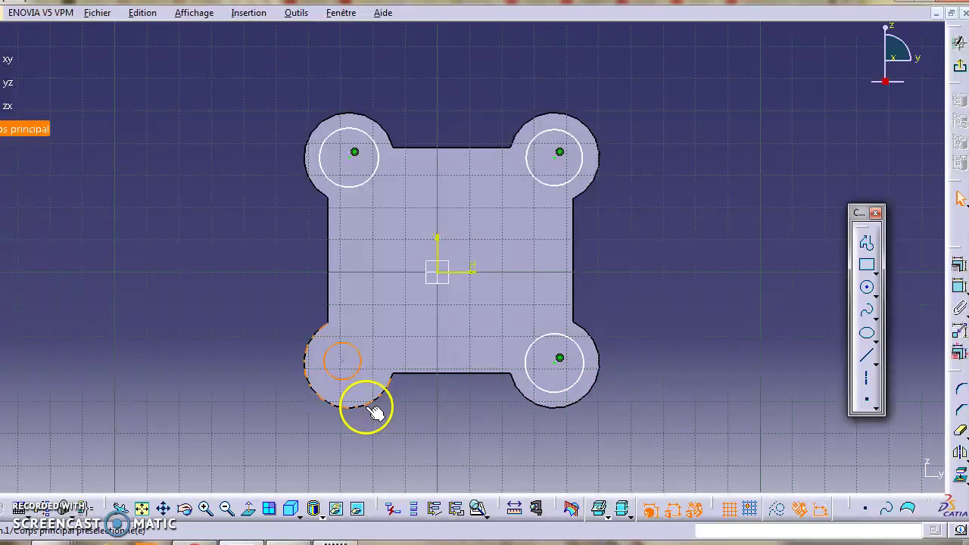
{"action": "left_click", "coordinate": [955, 263]}
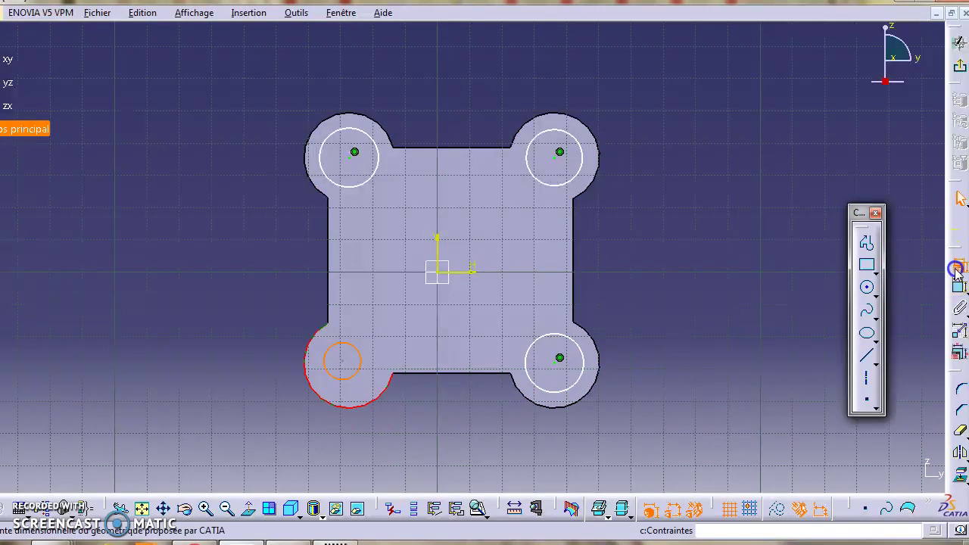
{"action": "left_click", "coordinate": [866, 344]}
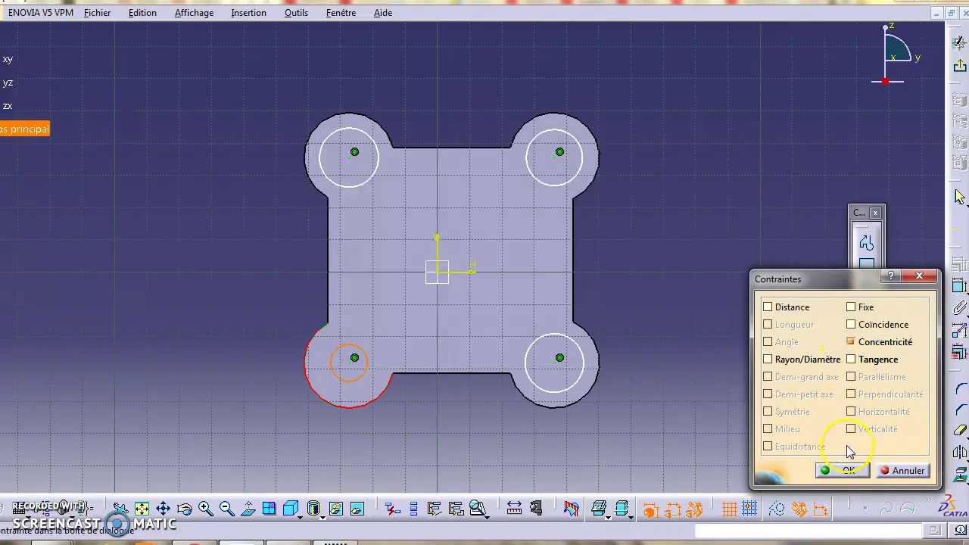
{"action": "left_click", "coordinate": [849, 472]}
Step: Add a radius dimension to the upper-right circle and open that dimension for editing
{"action": "left_click", "coordinate": [959, 286]}
{"action": "left_click", "coordinate": [580, 173]}
{"action": "left_click", "coordinate": [613, 102]}
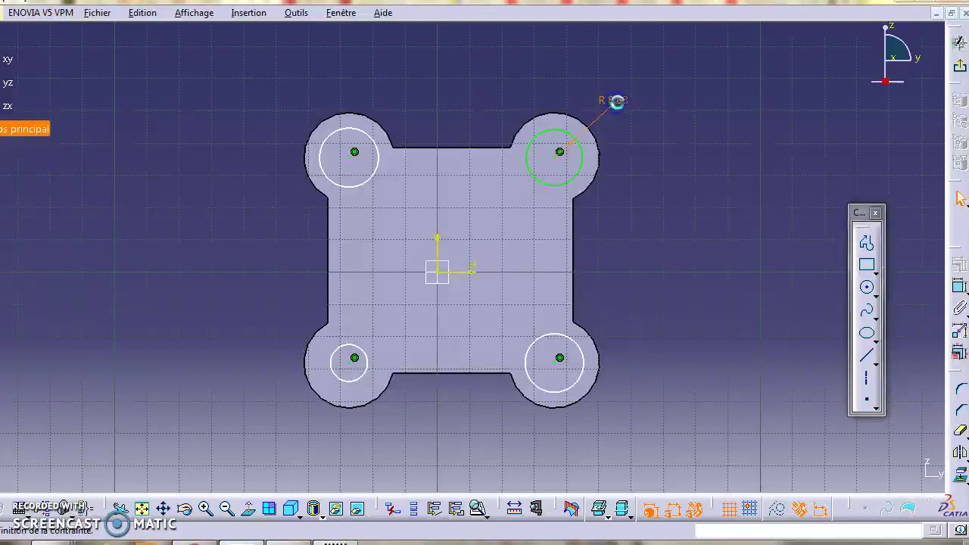
{"action": "double_click", "coordinate": [617, 101]}
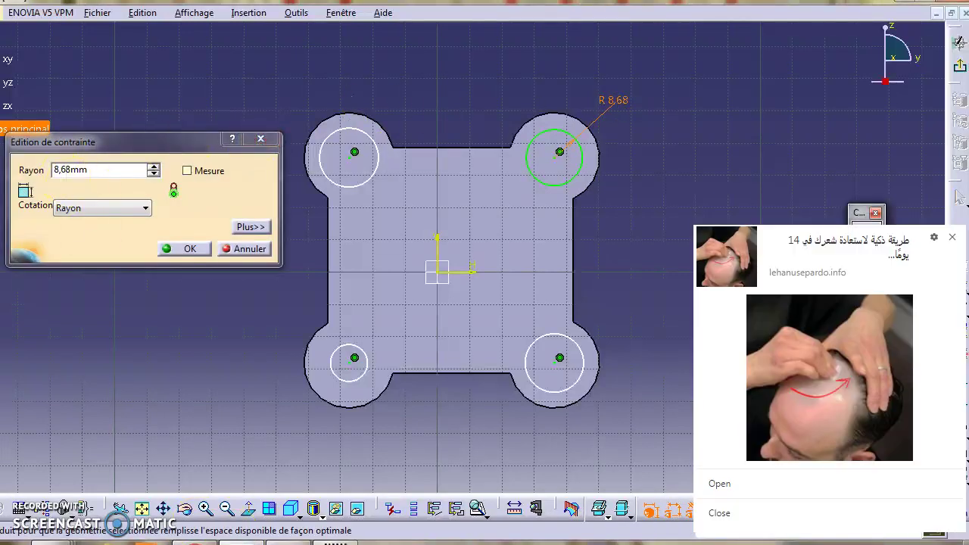
Step: Switch to joint.pdf in Chrome, dismiss the advertising notifications covering it and check the hole radius in the front view
{"action": "key", "text": "alt+Tab"}
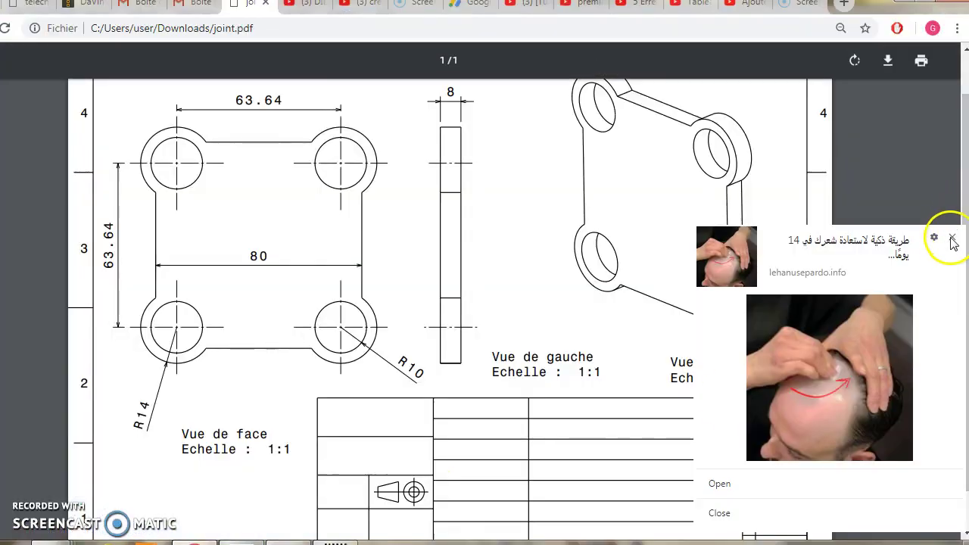
{"action": "left_click", "coordinate": [952, 239]}
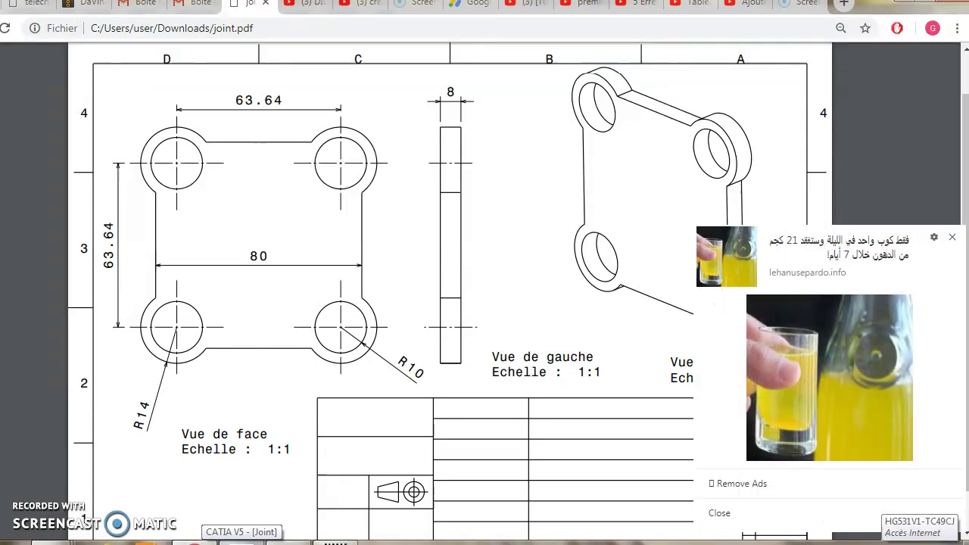
{"action": "left_click", "coordinate": [953, 239]}
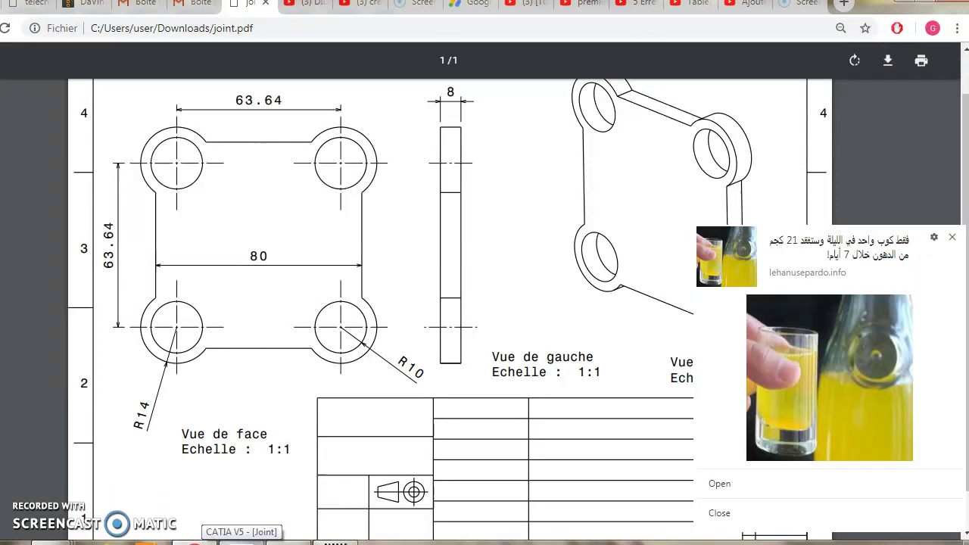
{"action": "left_click", "coordinate": [952, 236]}
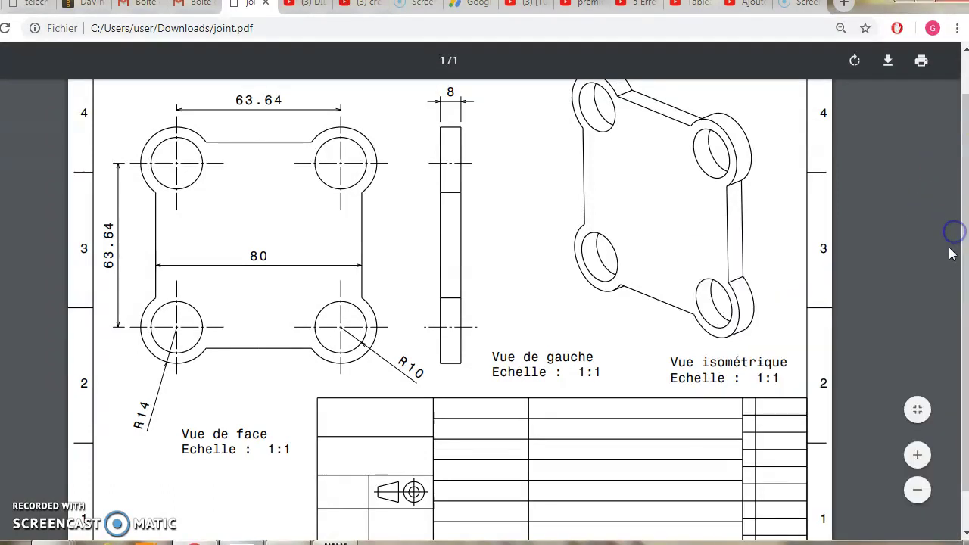
{"action": "left_click", "coordinate": [939, 540]}
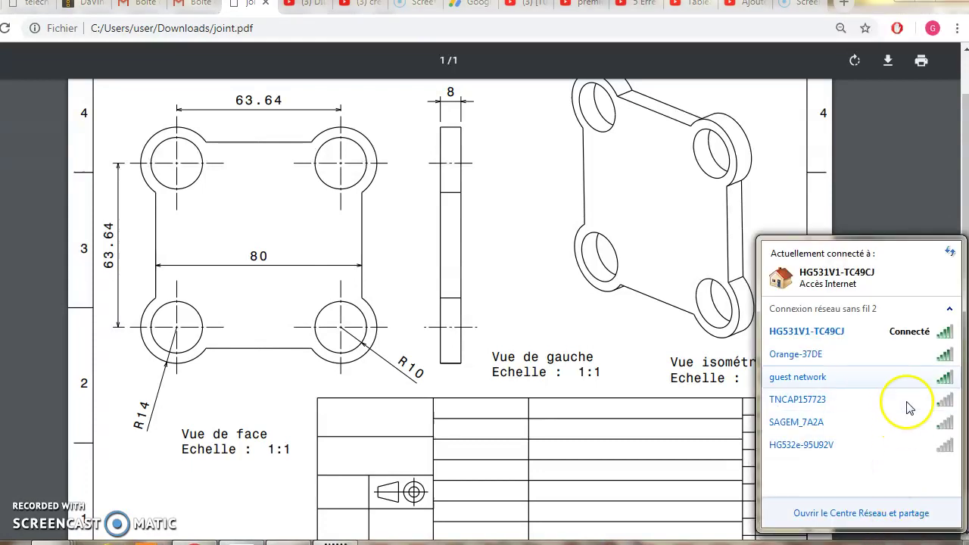
{"action": "right_click", "coordinate": [920, 335]}
{"action": "left_click", "coordinate": [906, 342]}
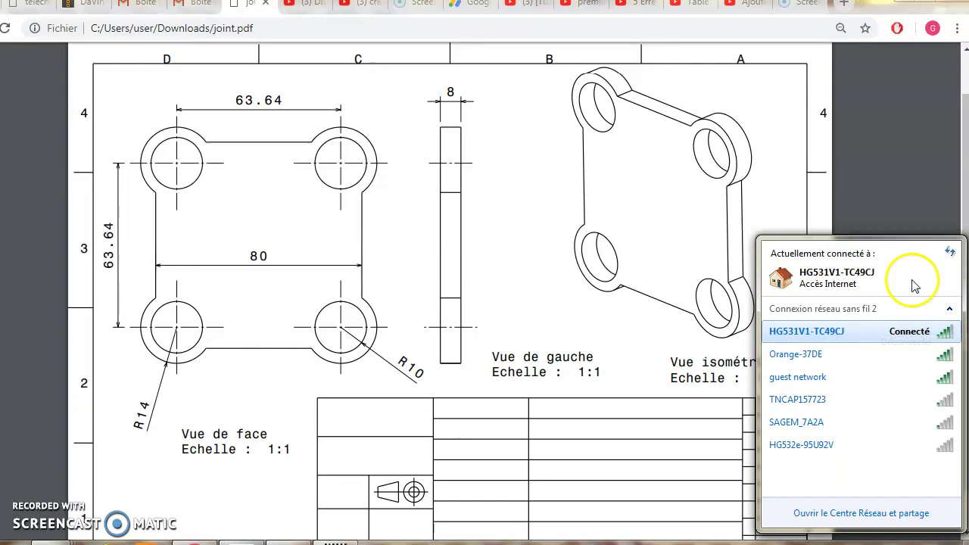
{"action": "left_click", "coordinate": [346, 505]}
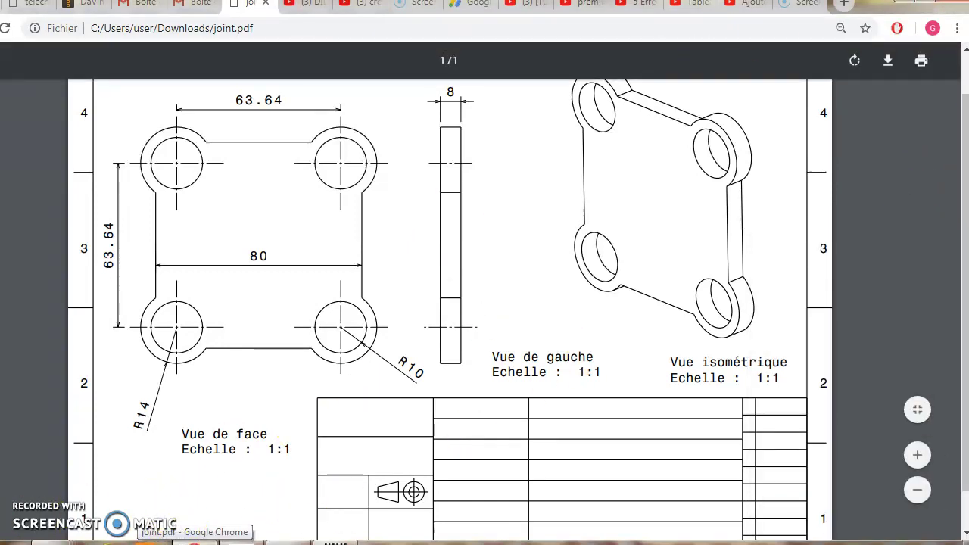
Step: Return to CATIA V5 and set the upper-right circle's radius to 10 mm
{"action": "left_click", "coordinate": [240, 537]}
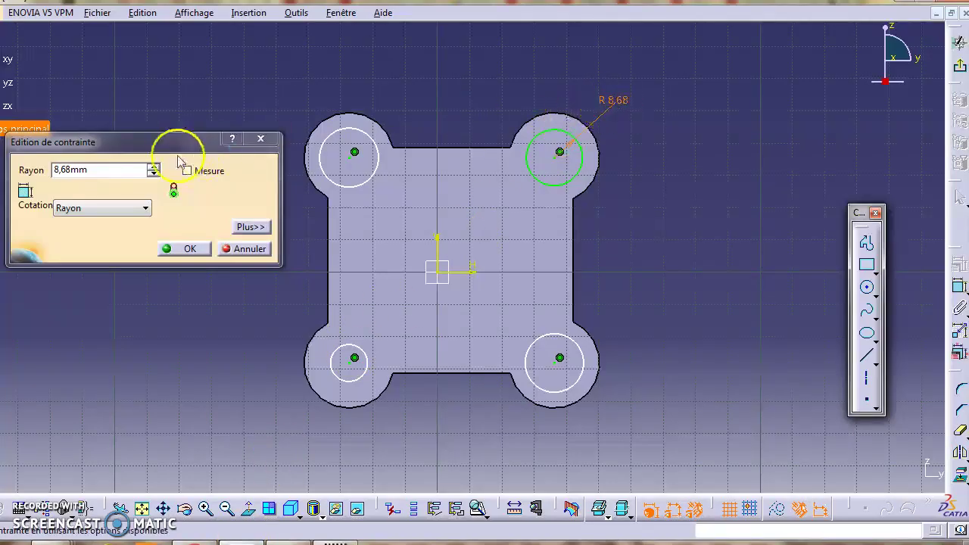
{"action": "double_click", "coordinate": [116, 169]}
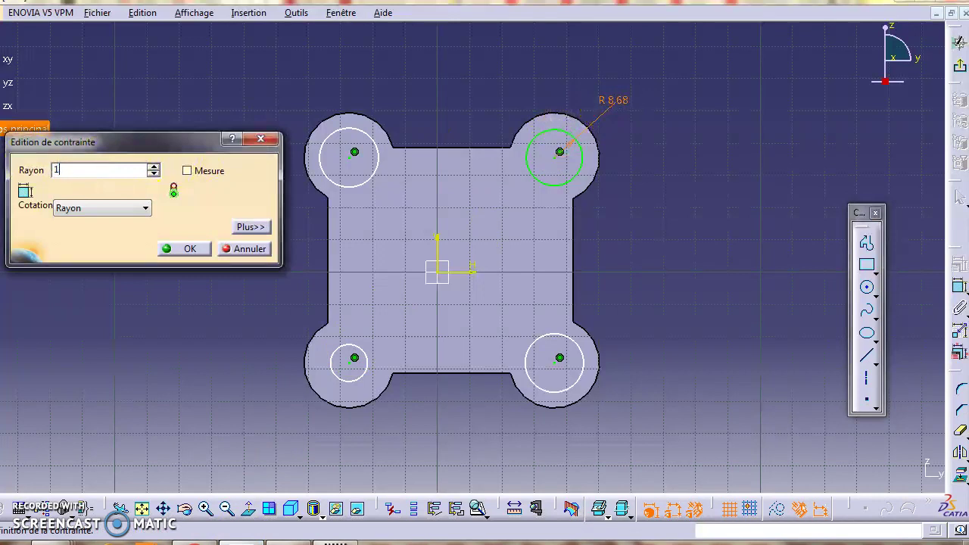
{"action": "key", "text": "Return"}
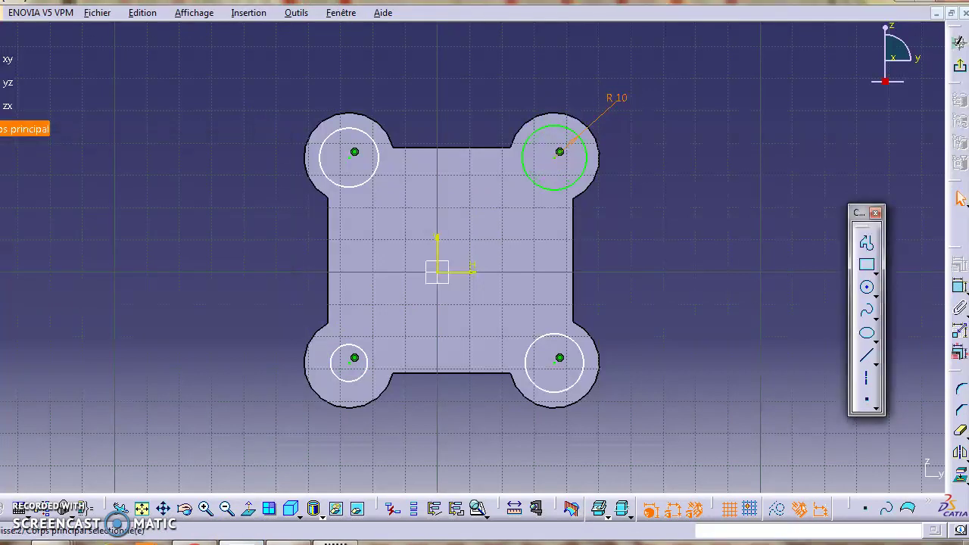
Step: Dimension the upper-left circle's radius and set it to 10 mm
{"action": "left_click", "coordinate": [959, 286]}
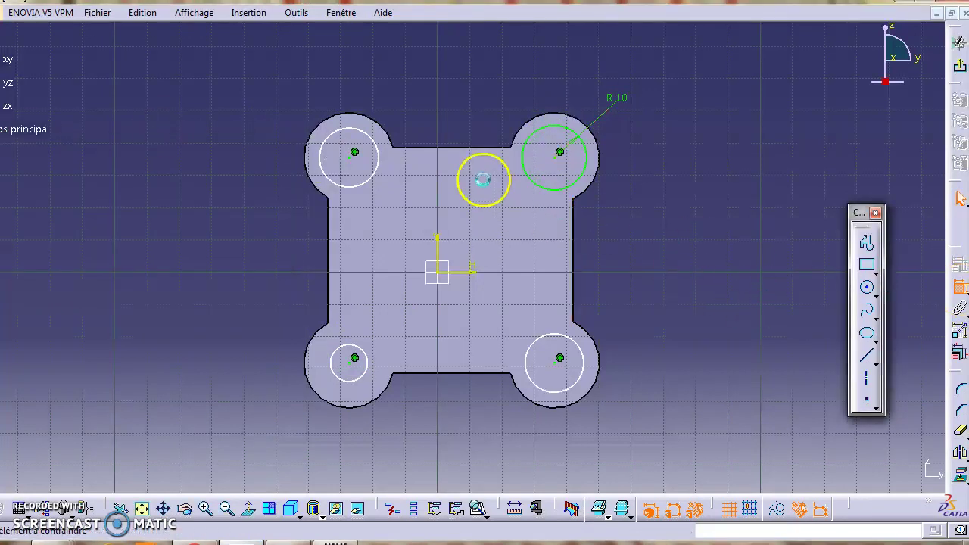
{"action": "left_click", "coordinate": [385, 159]}
{"action": "left_click", "coordinate": [408, 85]}
{"action": "double_click", "coordinate": [403, 81]}
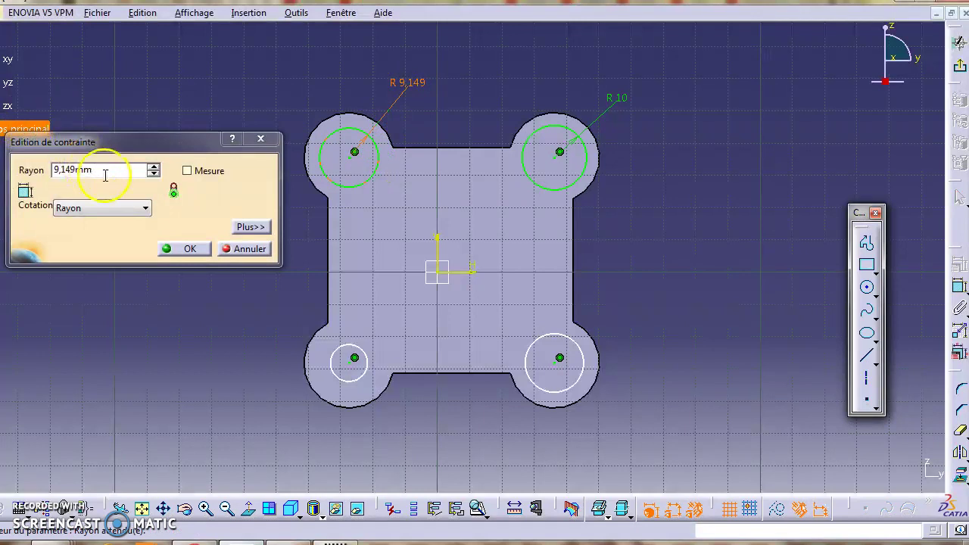
{"action": "double_click", "coordinate": [101, 171]}
{"action": "type", "text": "1"}
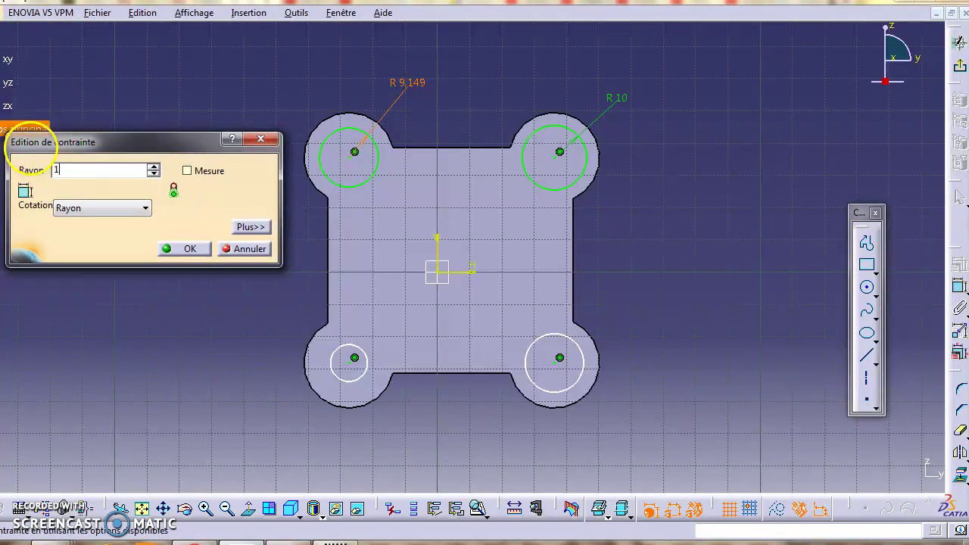
{"action": "type", "text": "0"}
{"action": "key", "text": "Return"}
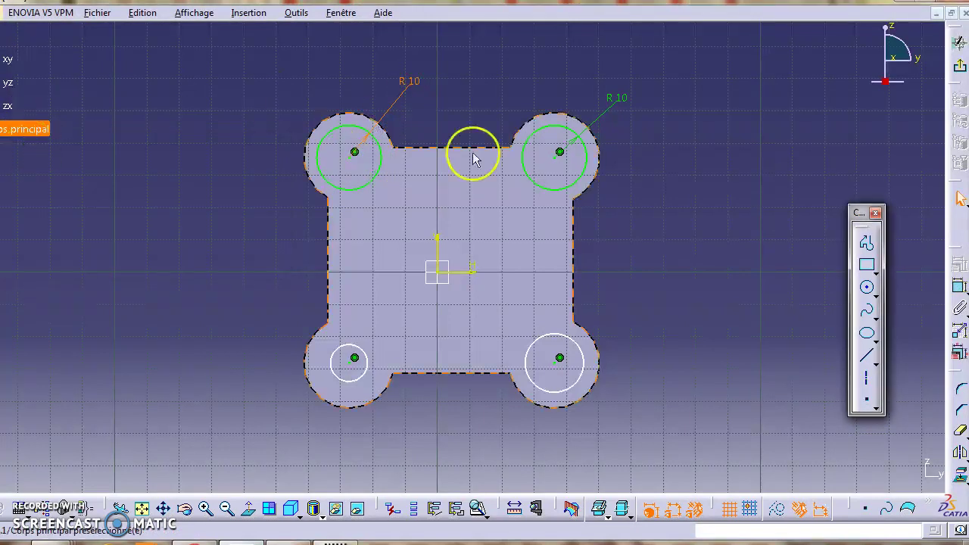
Step: Dimension the lower-right circle's radius and set it to 10 mm
{"action": "left_click", "coordinate": [956, 285]}
{"action": "left_click", "coordinate": [575, 378]}
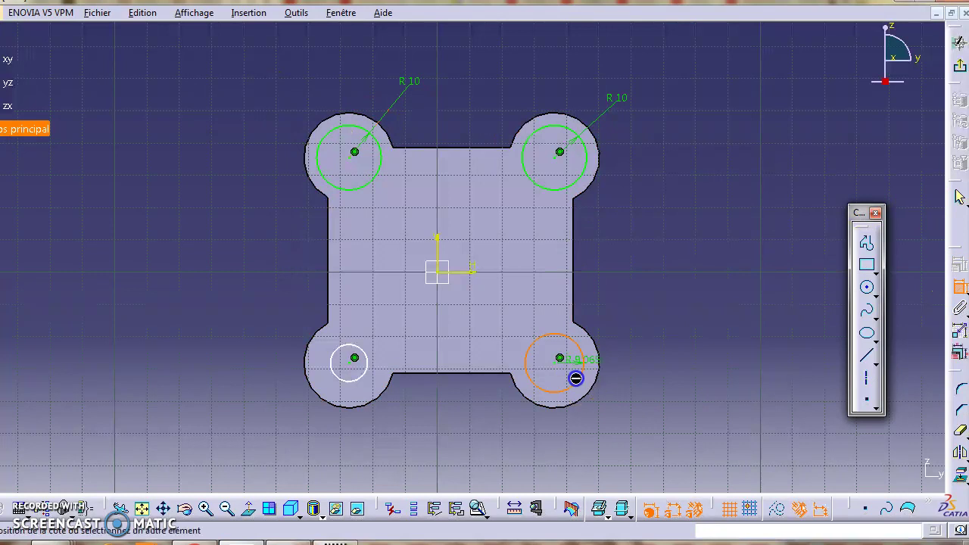
{"action": "left_click", "coordinate": [660, 287]}
{"action": "double_click", "coordinate": [658, 285]}
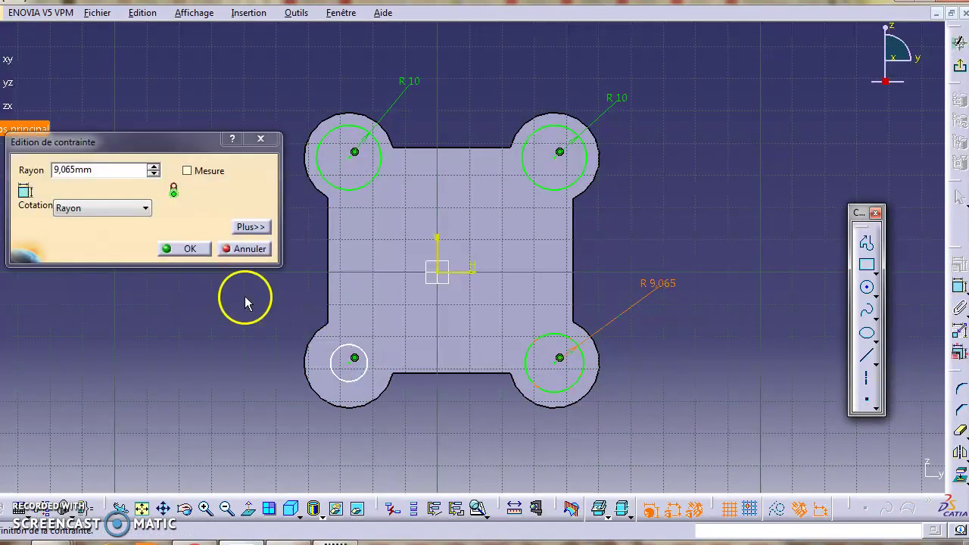
{"action": "double_click", "coordinate": [104, 170]}
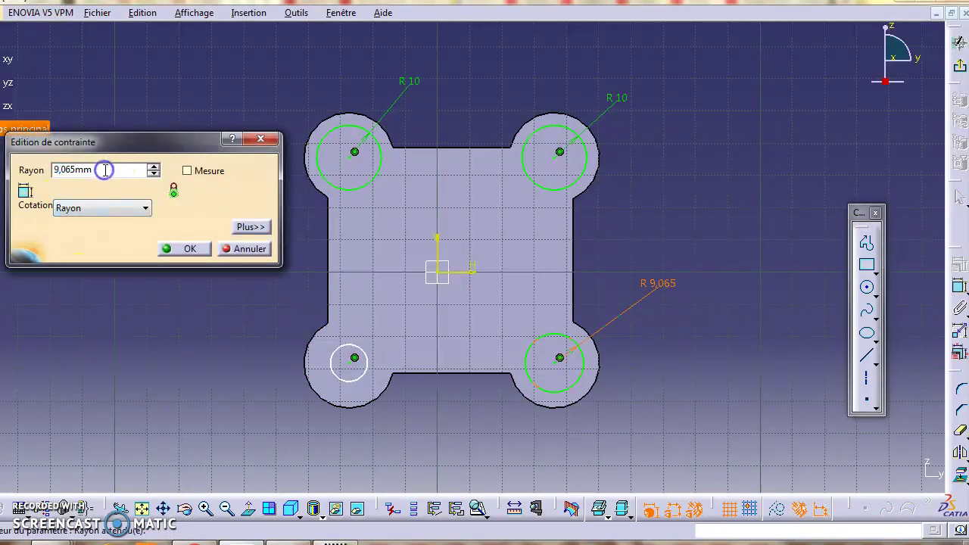
{"action": "left_click", "coordinate": [28, 183]}
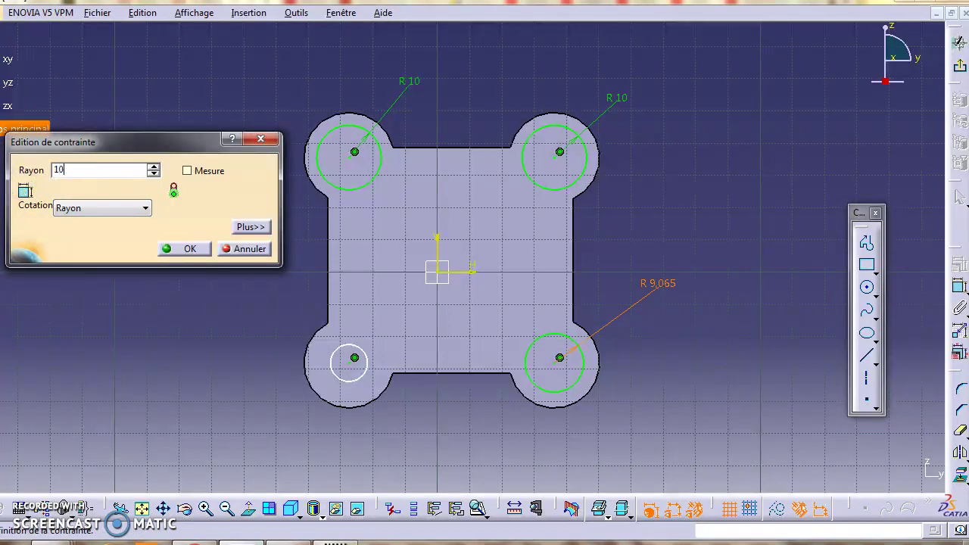
{"action": "type", "text": "10"}
{"action": "key", "text": "Return"}
{"action": "left_click", "coordinate": [84, 233]}
{"action": "left_click", "coordinate": [692, 177]}
Step: Dimension the lower-left circle's radius and set it to 10 mm
{"action": "left_click", "coordinate": [958, 280]}
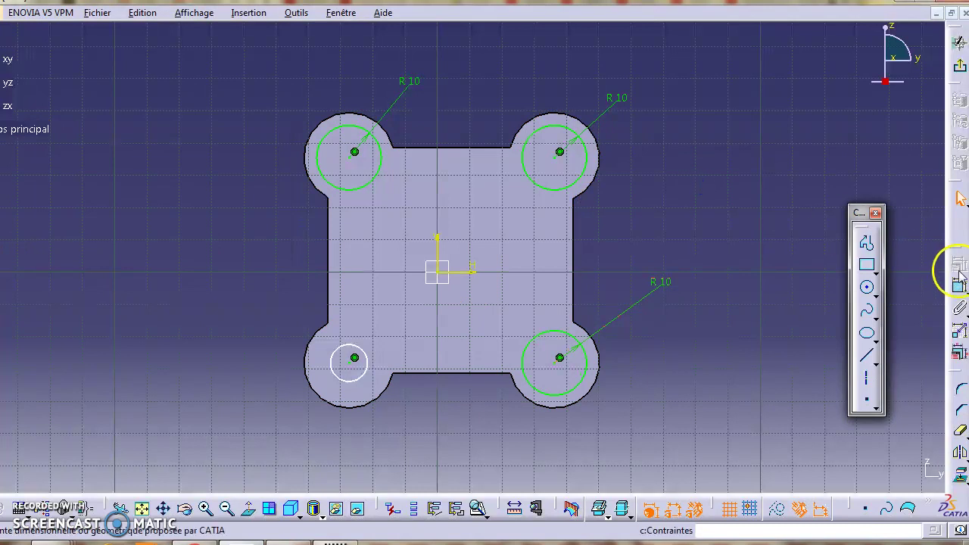
{"action": "left_click", "coordinate": [367, 359]}
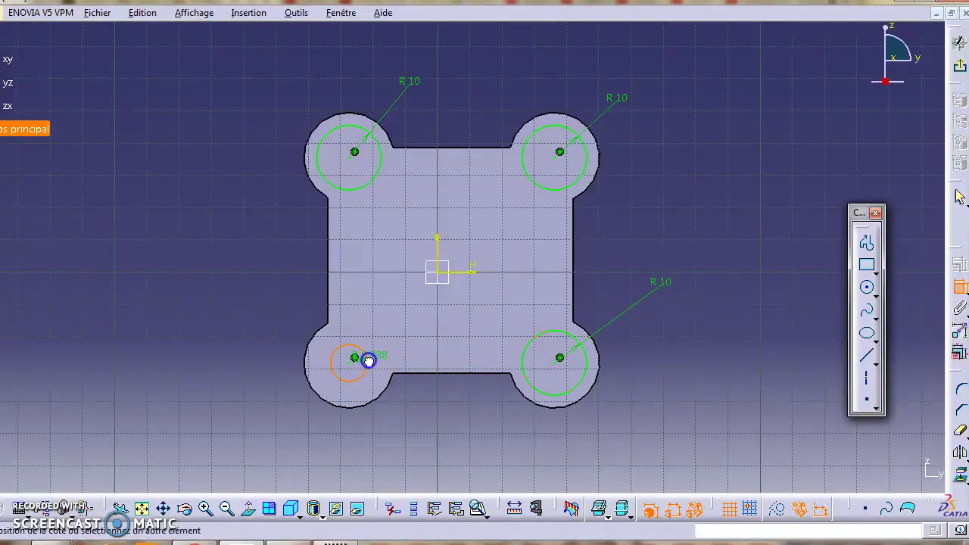
{"action": "left_click", "coordinate": [227, 316]}
{"action": "double_click", "coordinate": [232, 323]}
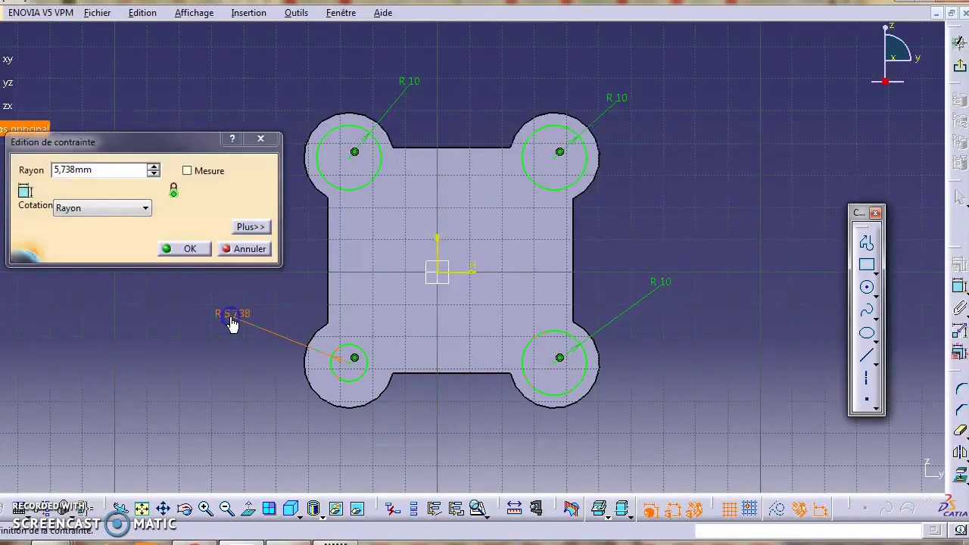
{"action": "left_click_drag", "start_coordinate": [102, 170], "coordinate": [25, 164]}
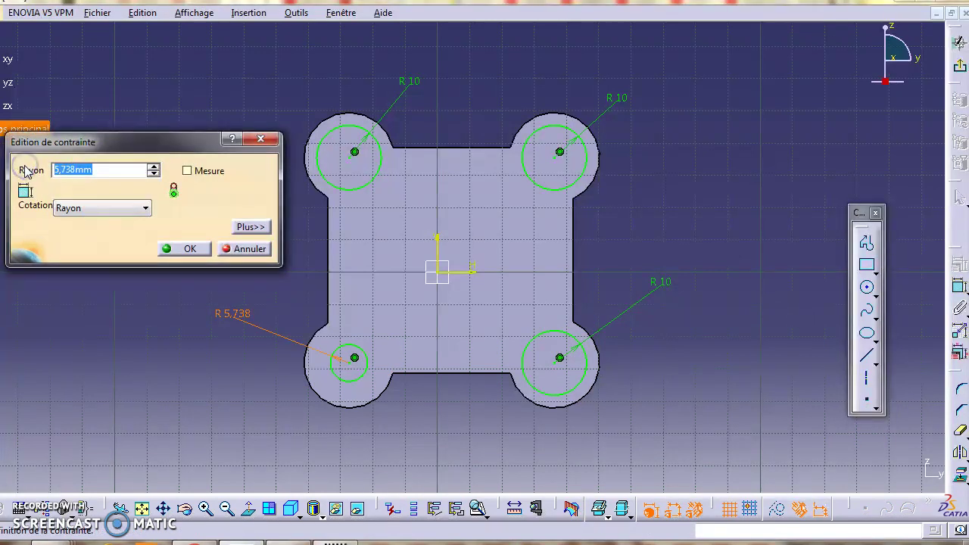
{"action": "type", "text": "10"}
{"action": "key", "text": "Return"}
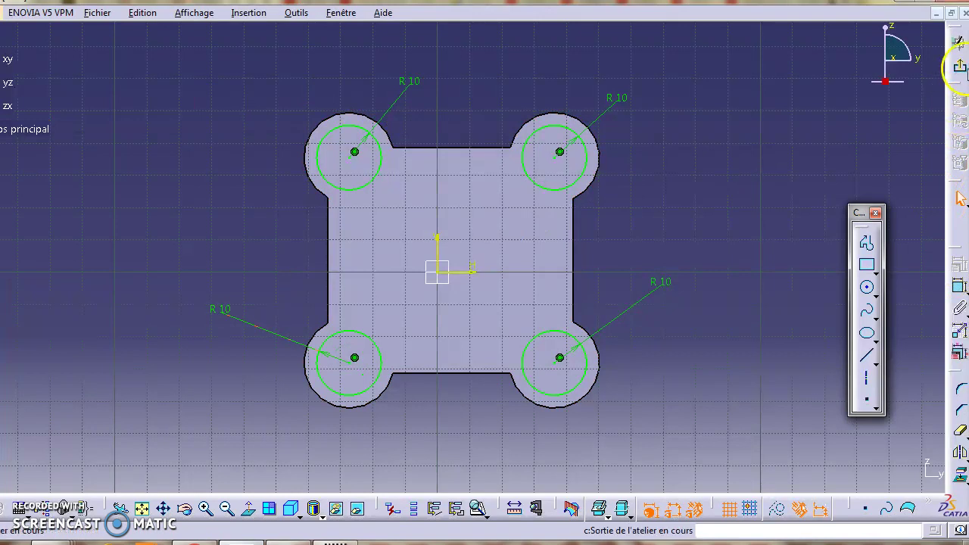
Step: Exit the sketch and cut the four circles through the plate with an 8 mm deep pocket
{"action": "left_click", "coordinate": [957, 67]}
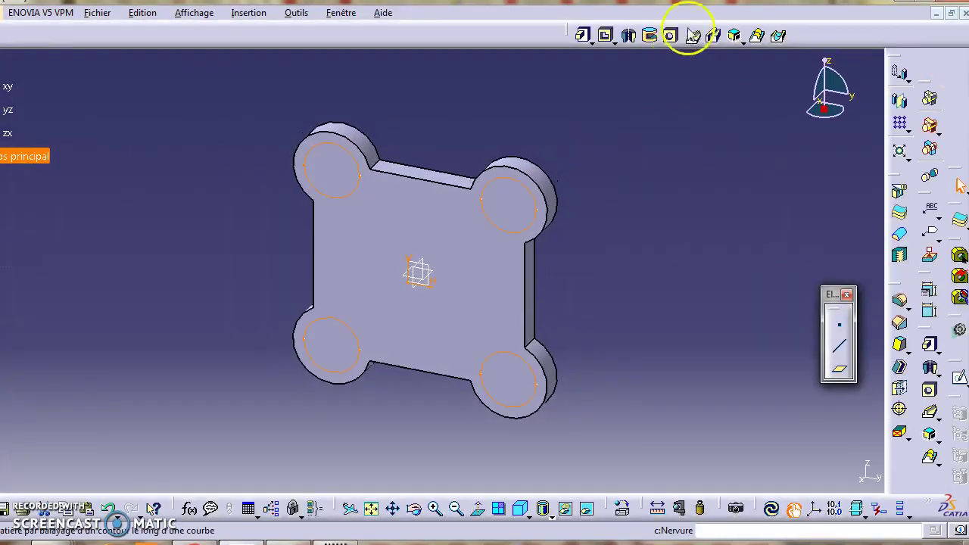
{"action": "left_click", "coordinate": [605, 35]}
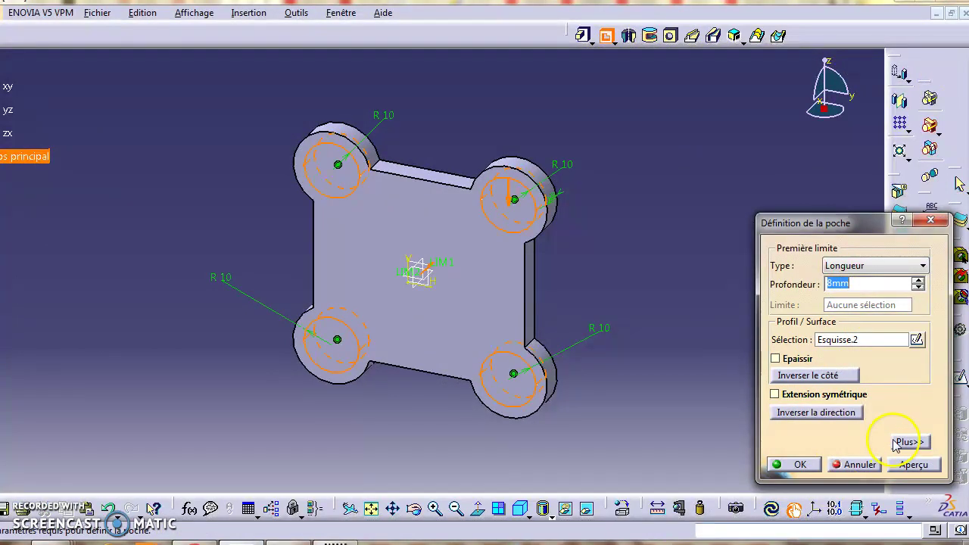
{"action": "left_click", "coordinate": [903, 468]}
{"action": "left_click", "coordinate": [795, 465]}
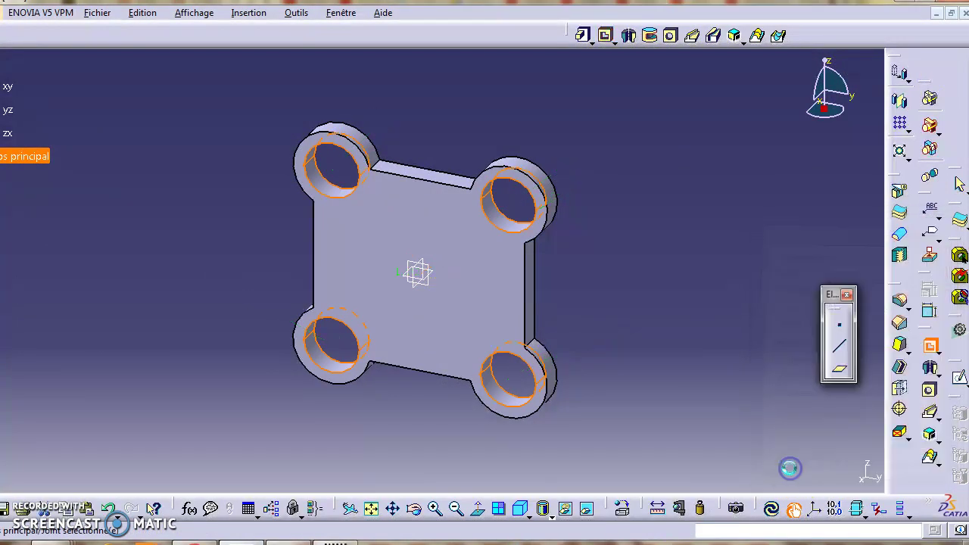
Step: Check the joint.pdf drawing in Chrome, return to CATIA V5 and select the plate's large flat face
{"action": "middle_click_drag", "start_coordinate": [243, 278], "coordinate": [450, 166]}
{"action": "left_click", "coordinate": [199, 542]}
{"action": "key", "text": "alt+Tab"}
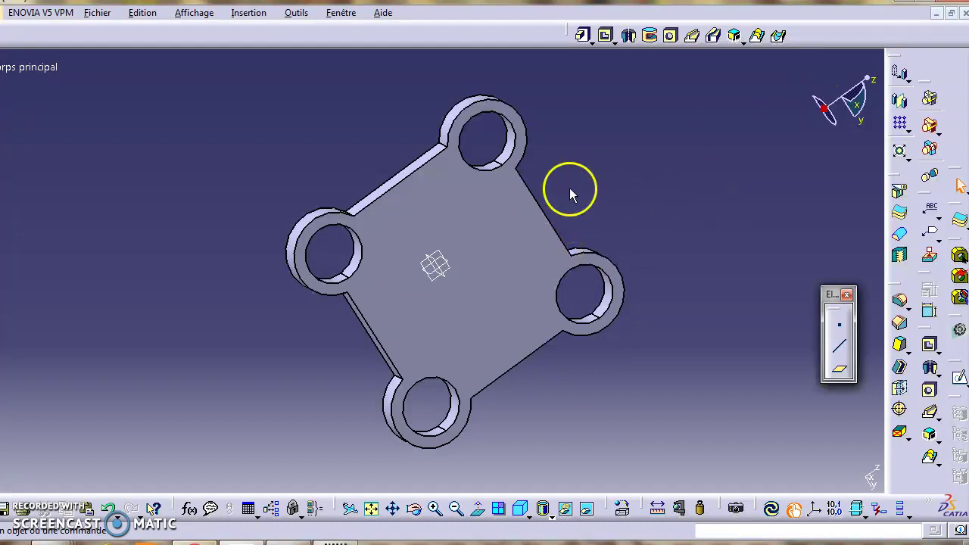
{"action": "left_click", "coordinate": [480, 271]}
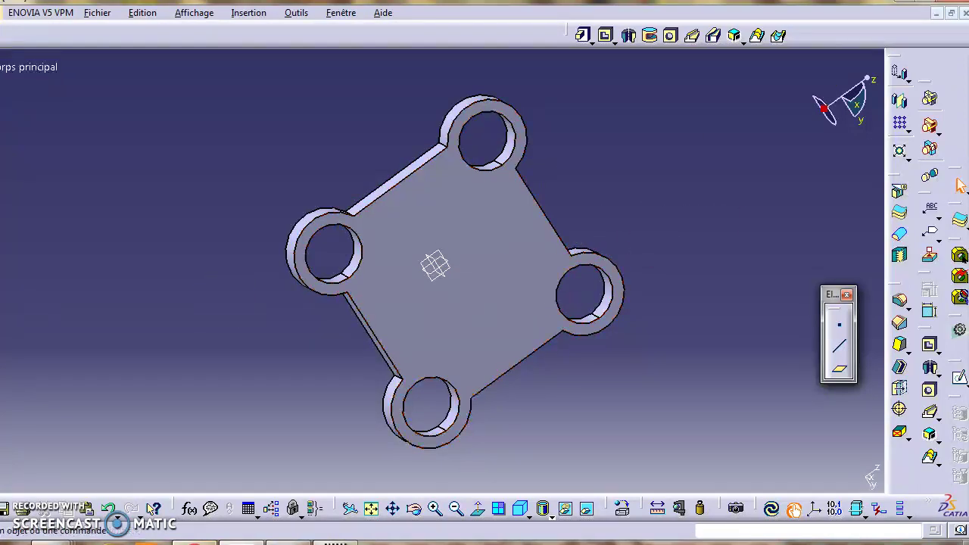